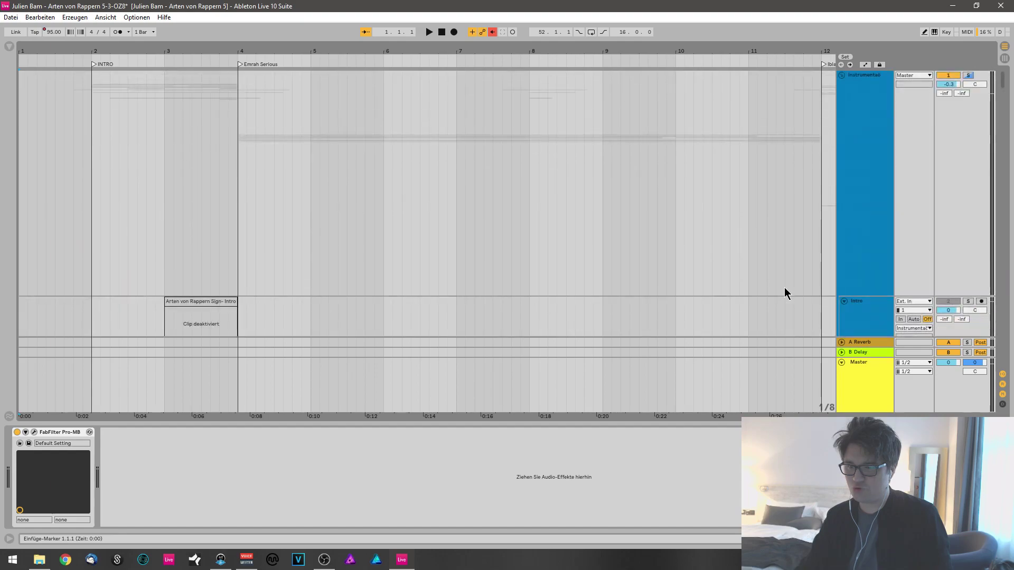
# Look through the mixer channels across the whole Session View and return to the Arrangement View.
pyautogui.press('Tab')
pyautogui.moveTo(100, 417); pyautogui.dragTo(765, 423)
pyautogui.hscroll(2, 704, 371)
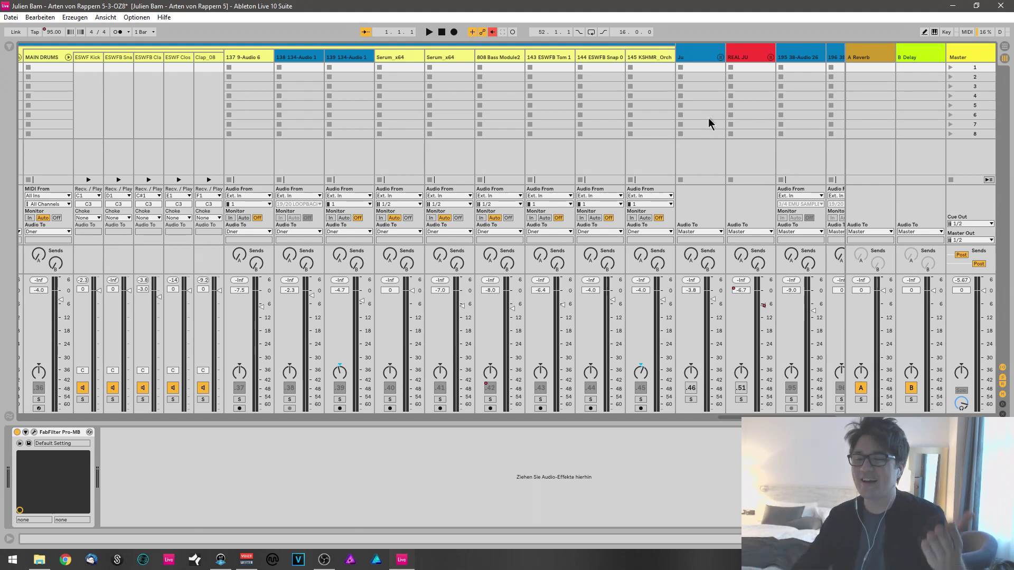
pyautogui.moveTo(728, 417); pyautogui.dragTo(26, 420)
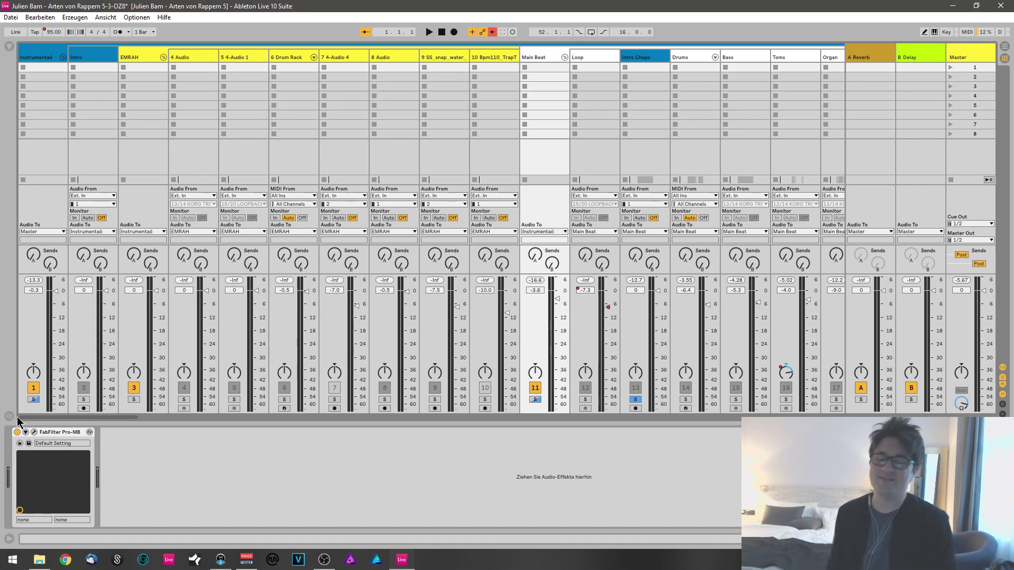
pyautogui.press('Tab')
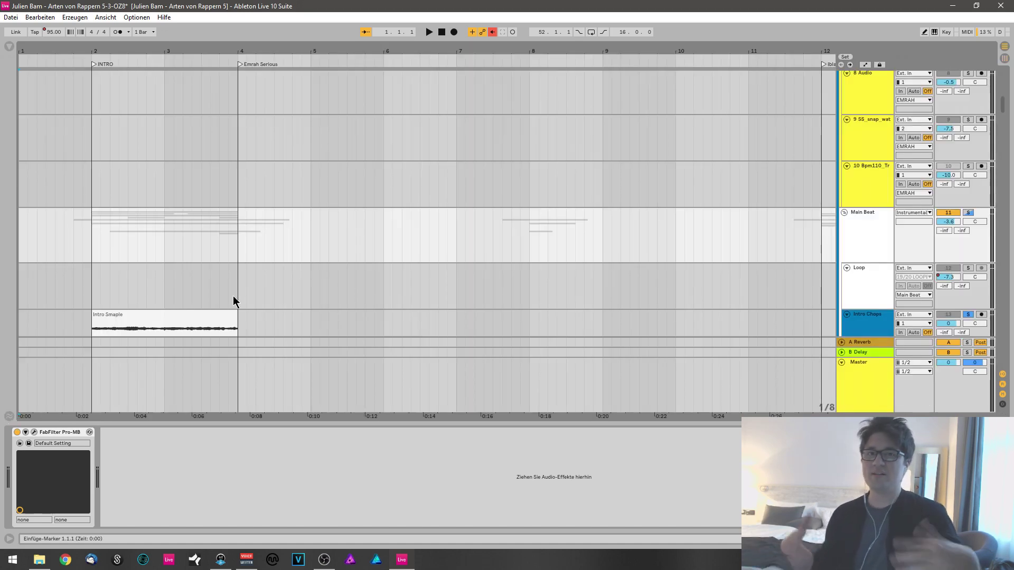
# Zoom the arrangement timeline out from the first tracks to show the song sections from INTRO to Rezo.
pyautogui.scroll(5, 285, 279)
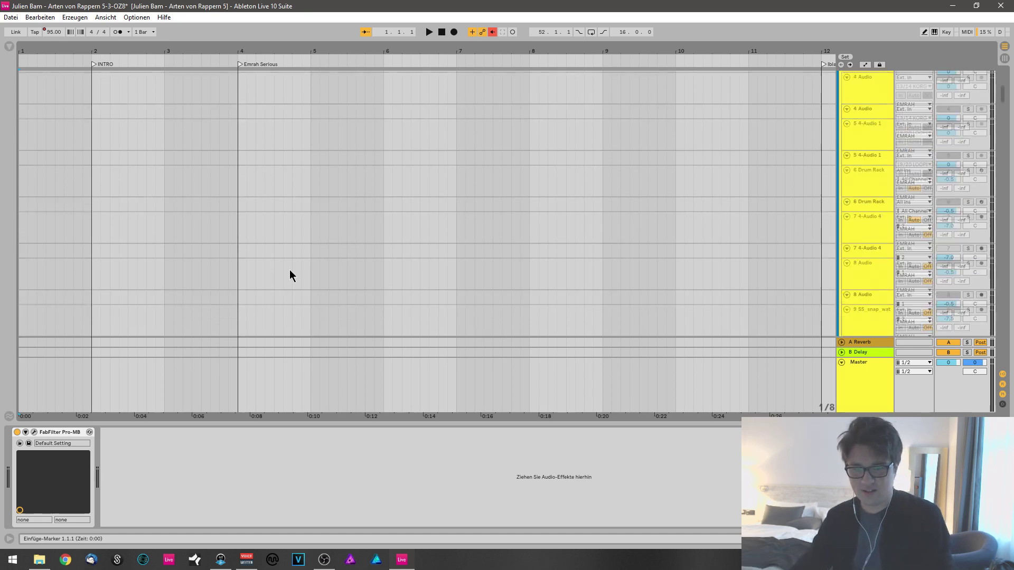
pyautogui.scroll(5, 289, 270)
pyautogui.scroll(-2, 290, 271)
pyautogui.scroll(2, 289, 275)
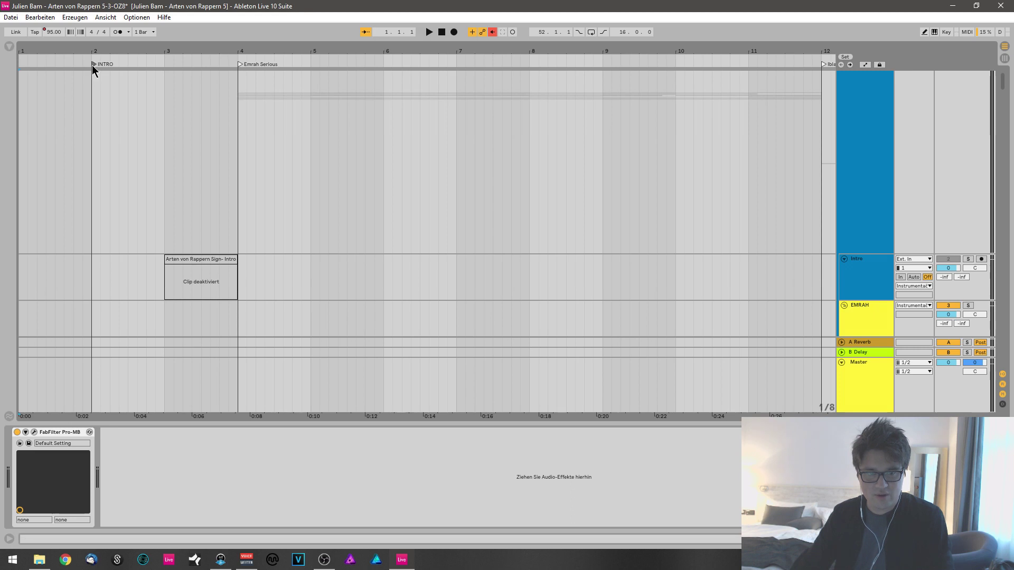
pyautogui.moveTo(232, 50)
pyautogui.mouseDown()
pyautogui.moveTo(231, 37)
pyautogui.moveTo(35, 67)
pyautogui.mouseUp()
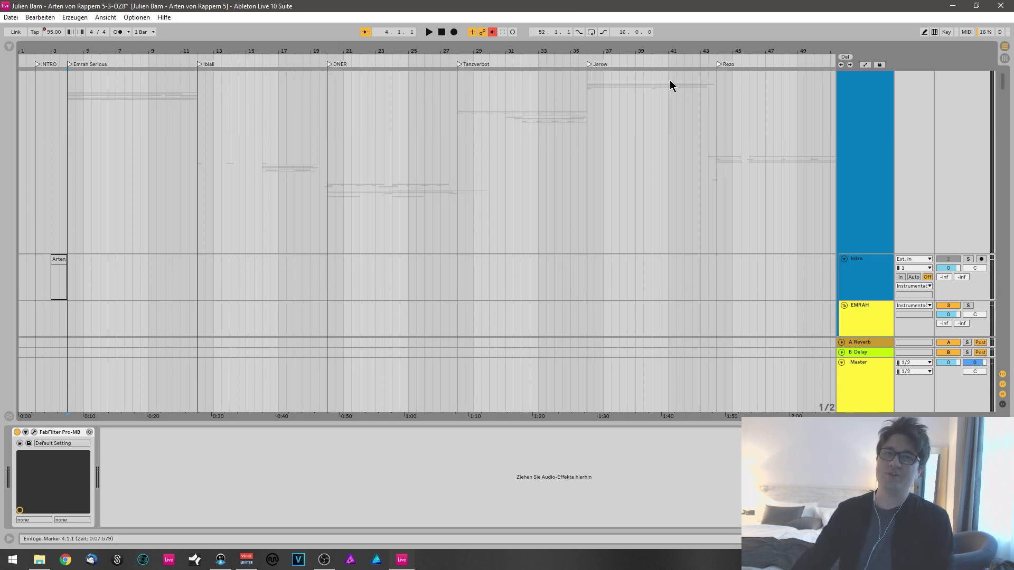
pyautogui.hscroll(5, 595, 85)
pyautogui.hscroll(-5, 452, 141)
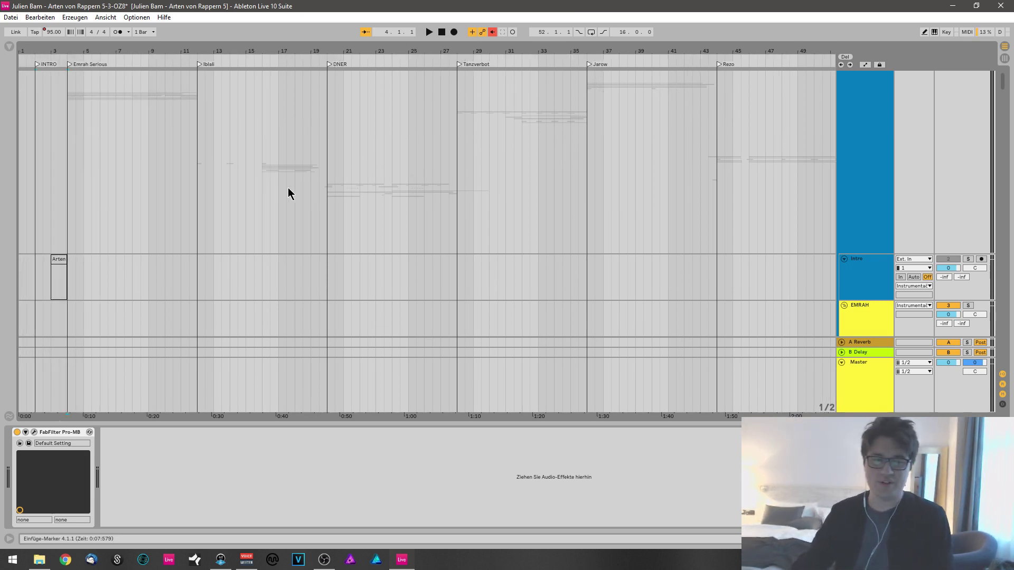
# Solo the Intro Chops track and set the playback start to bar 2, at the beginning of its intro sample clip.
pyautogui.scroll(-2, 58, 205)
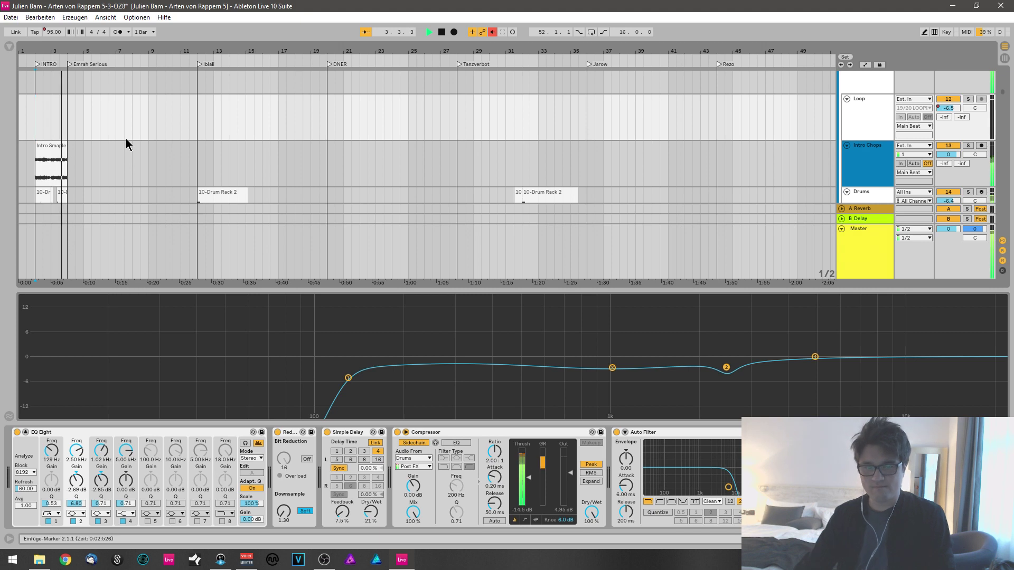
pyautogui.press('space')
pyautogui.click(35, 131)
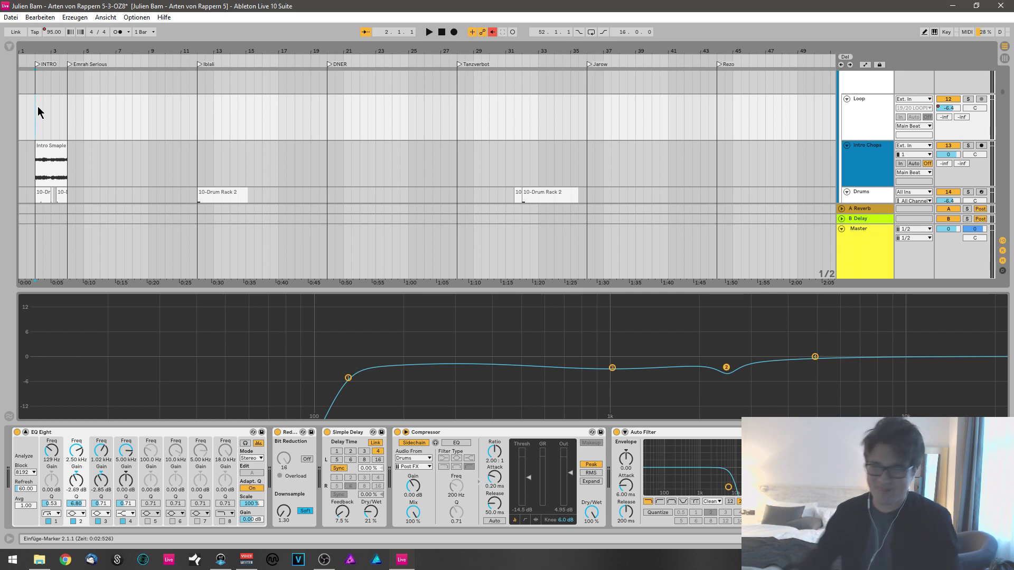
pyautogui.click(967, 146)
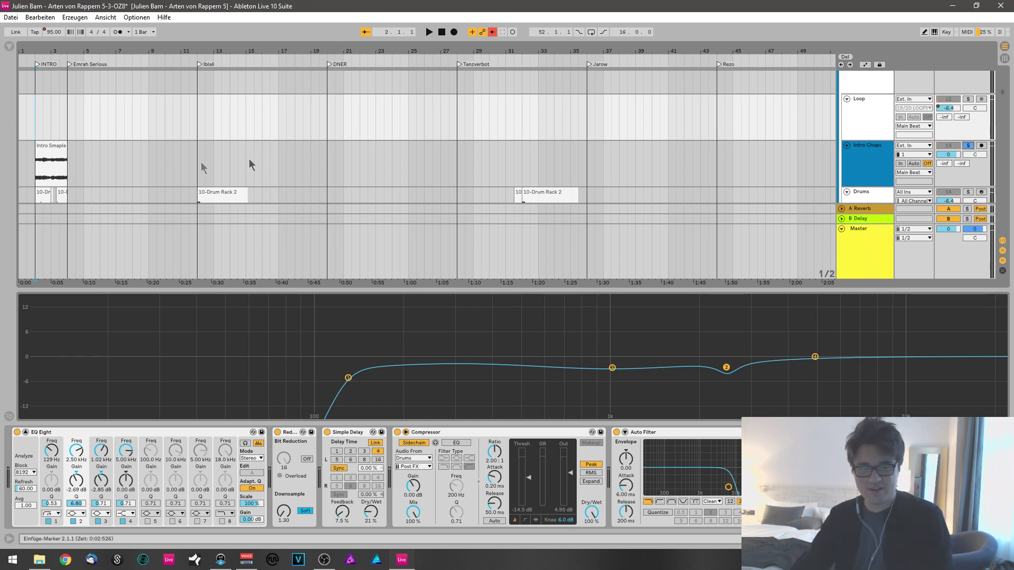
pyautogui.click(41, 160)
pyautogui.click(37, 164)
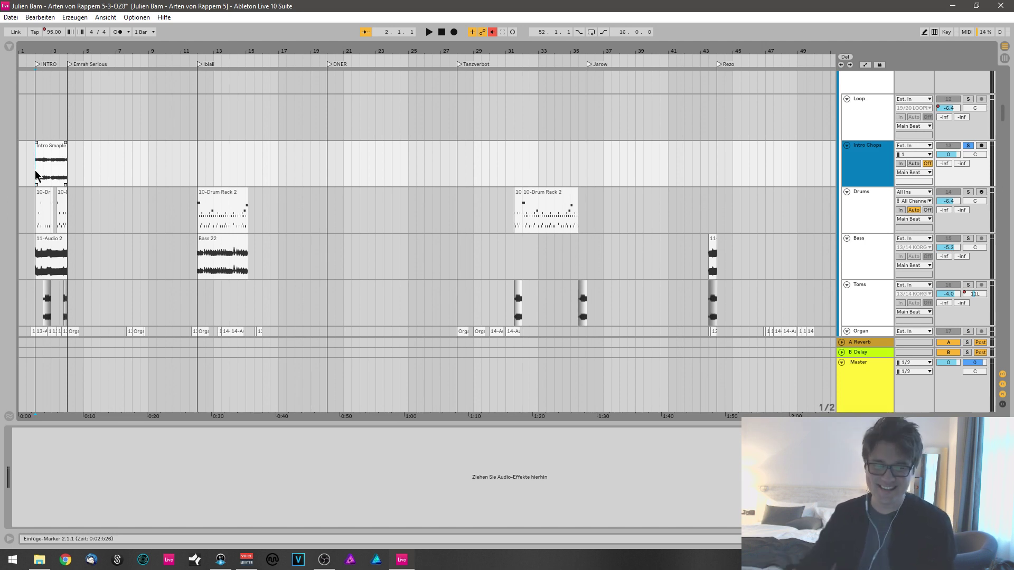
# Listen to the intro from bar 2 with the Drums track and the Bass track soloed one after the other.
pyautogui.press('space')
pyautogui.click(967, 192)
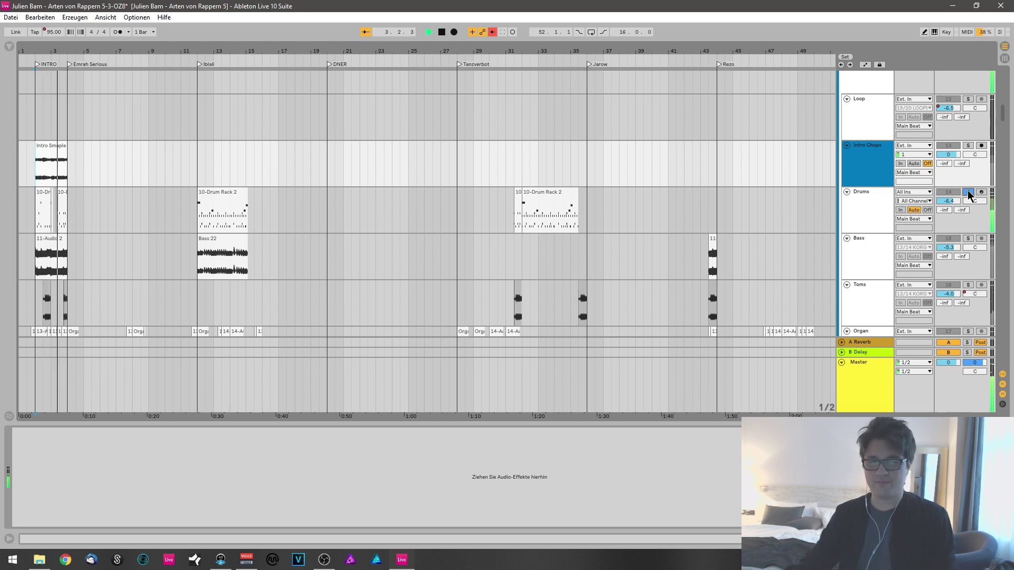
pyautogui.click(968, 239)
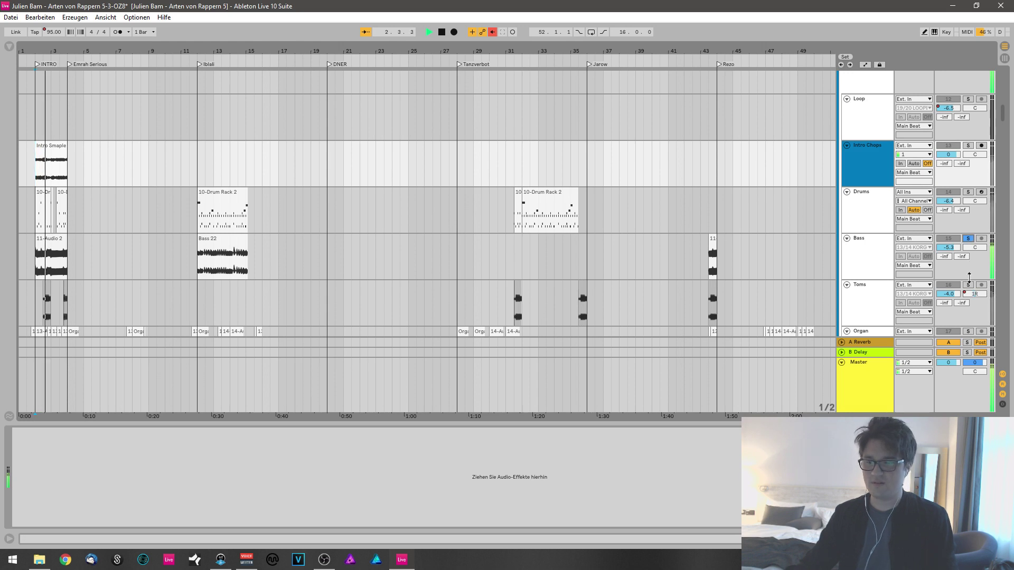
pyautogui.press('space')
# Listen to the intro from bar 2 with the Toms track and the Organ track soloed one after the other.
pyautogui.scroll(-2, 969, 289)
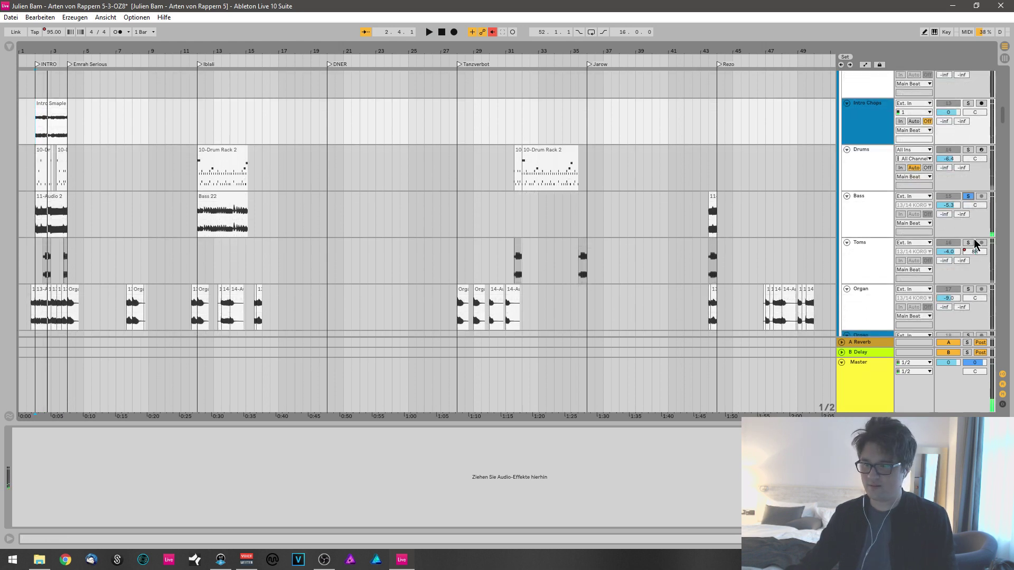
pyautogui.click(968, 244)
pyautogui.press('space')
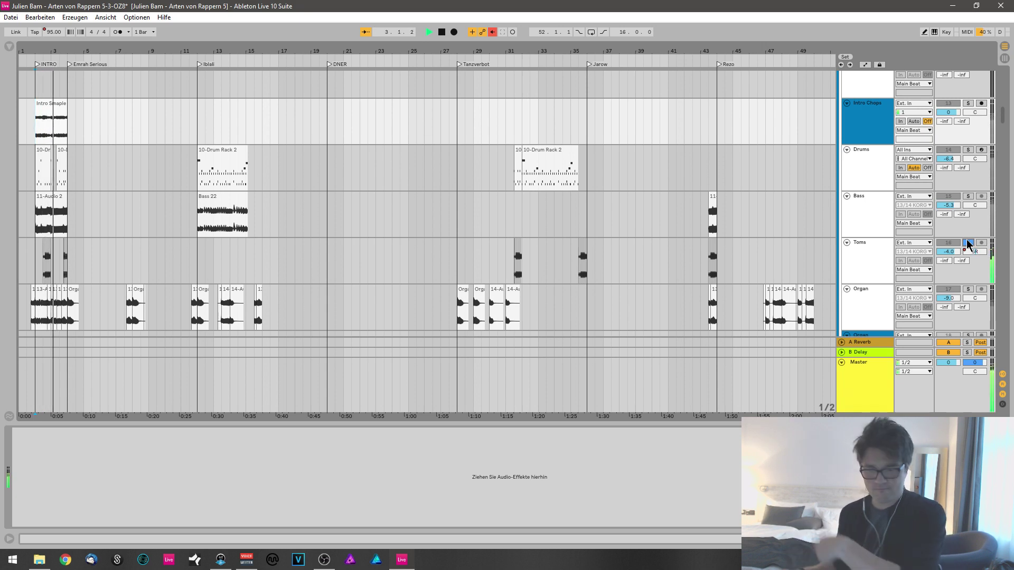
pyautogui.click(968, 289)
pyautogui.press('space')
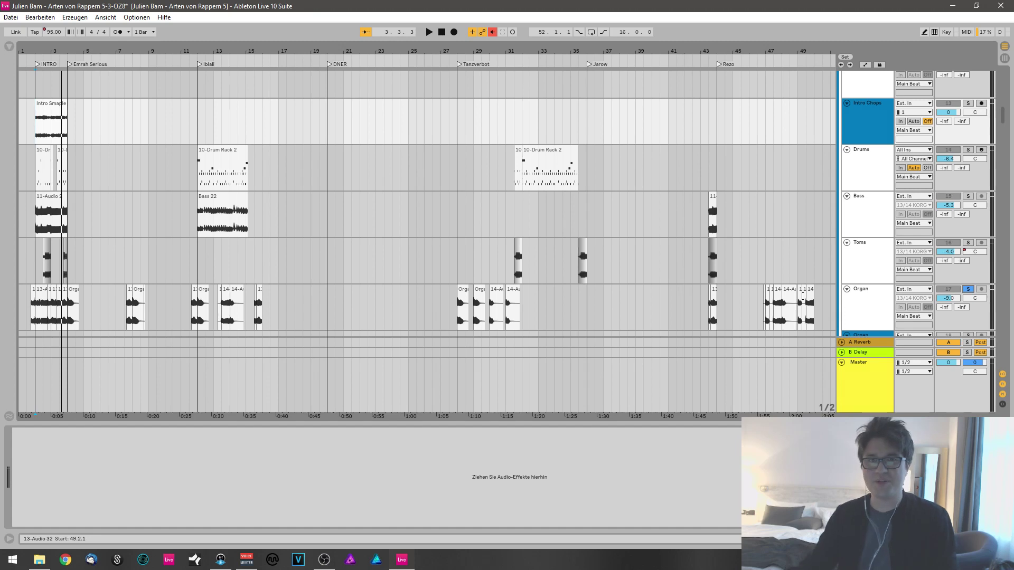
pyautogui.press('space')
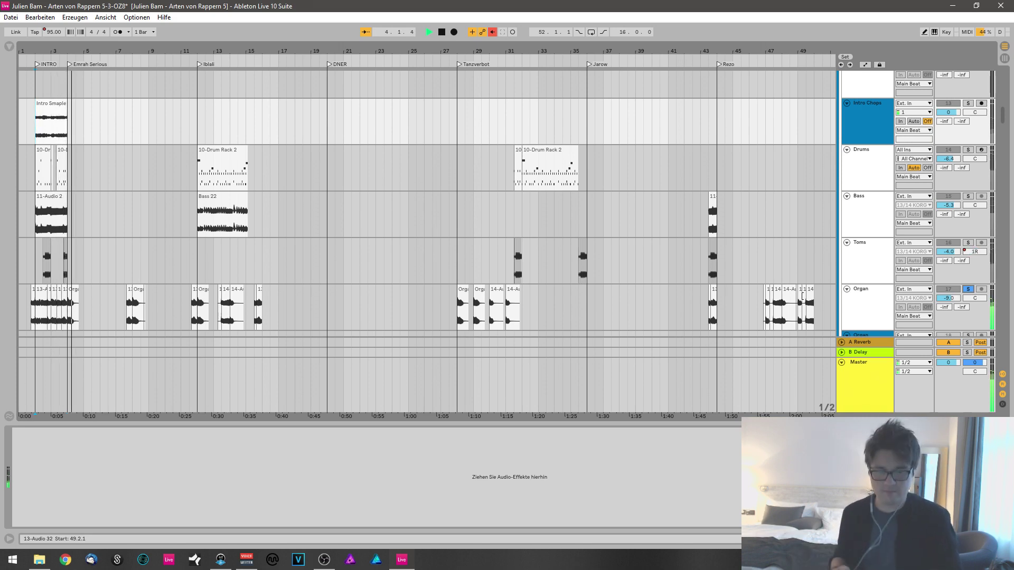
pyautogui.press('space')
# Solo the Scratch track and play it from just before its clip at the end of the intro.
pyautogui.scroll(-2, 481, 282)
pyautogui.scroll(-10, 236, 235)
pyautogui.click(968, 231)
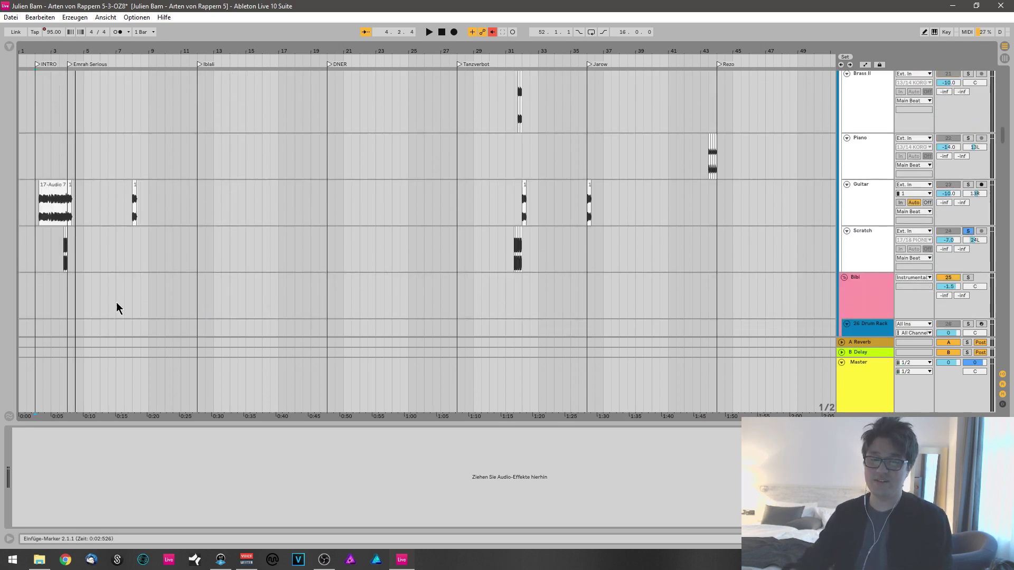
pyautogui.click(59, 263)
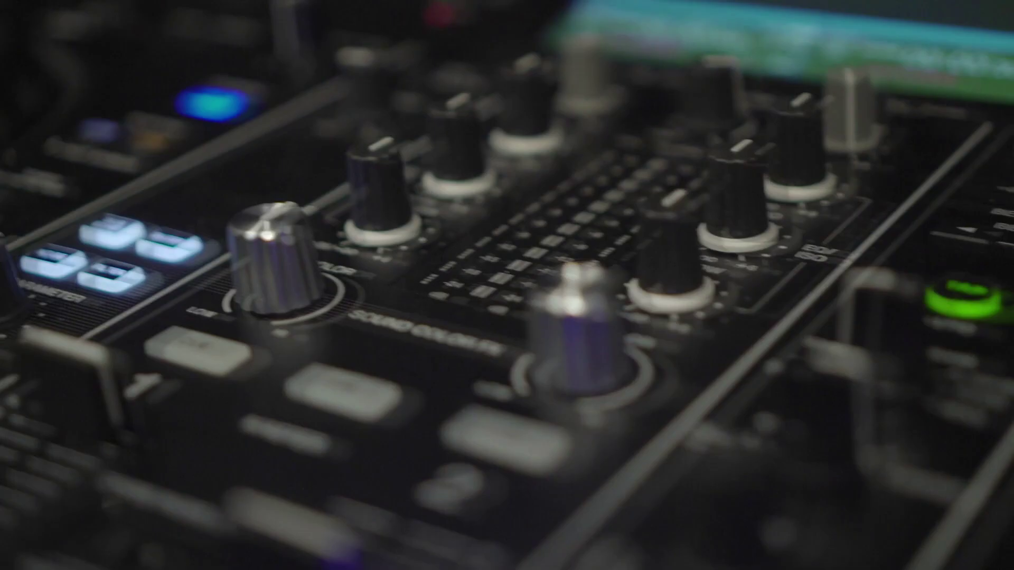
pyautogui.press('space')
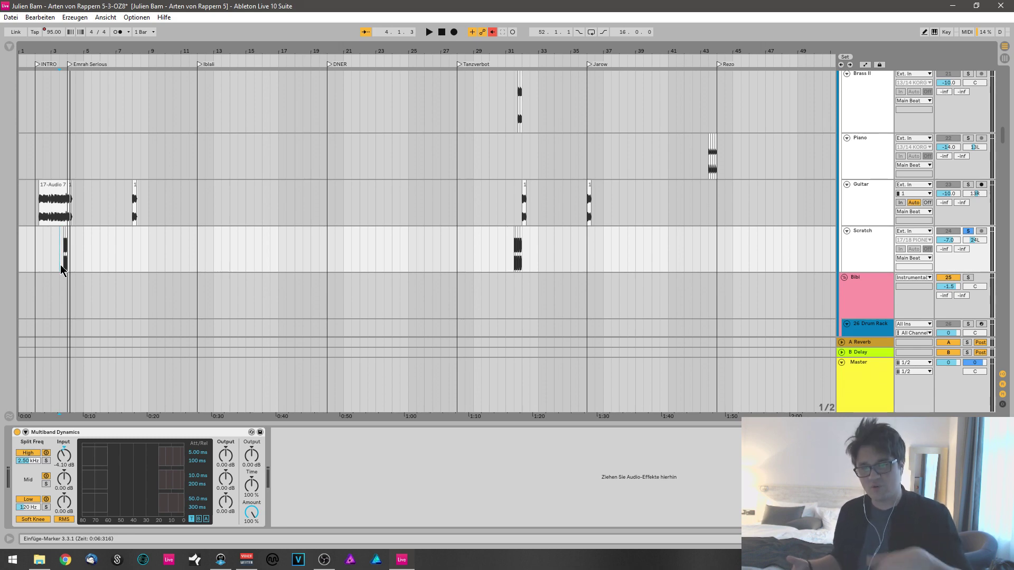
# Play the full arrangement without solos from the start of the Emrah Serious section at bar 4.
pyautogui.press('space')
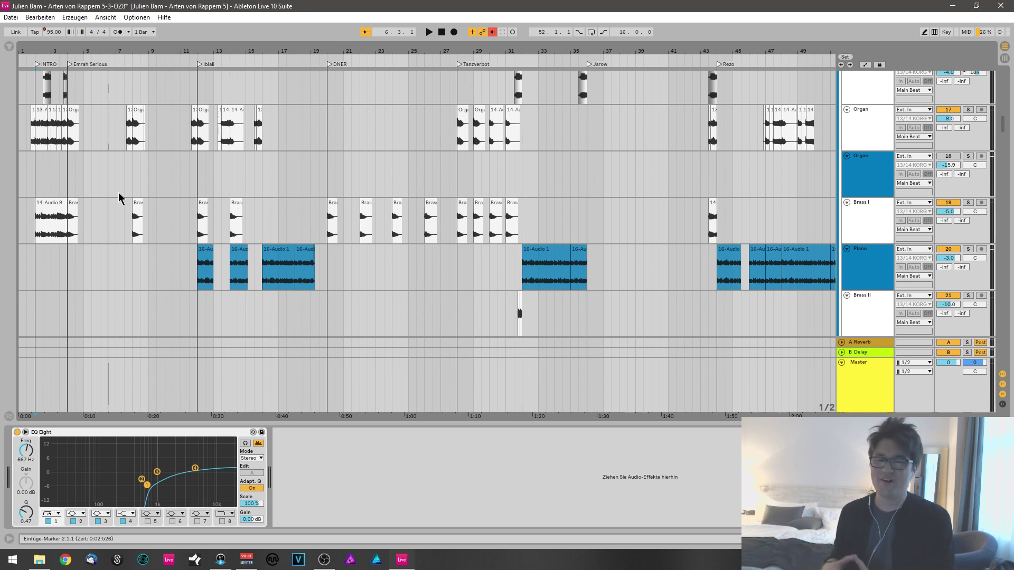
pyautogui.click(74, 174)
pyautogui.press('space')
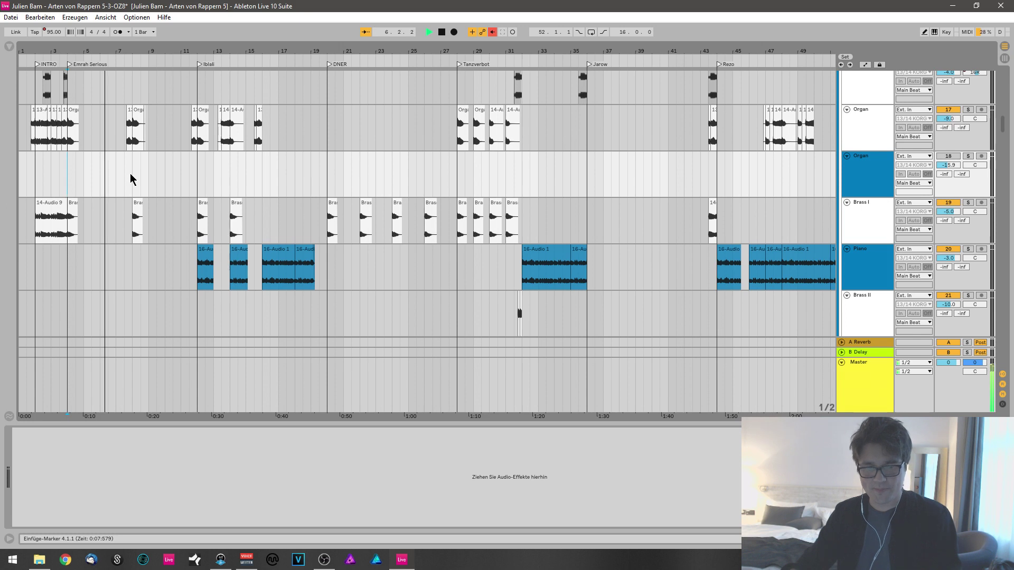
pyautogui.hscroll(1, 131, 173)
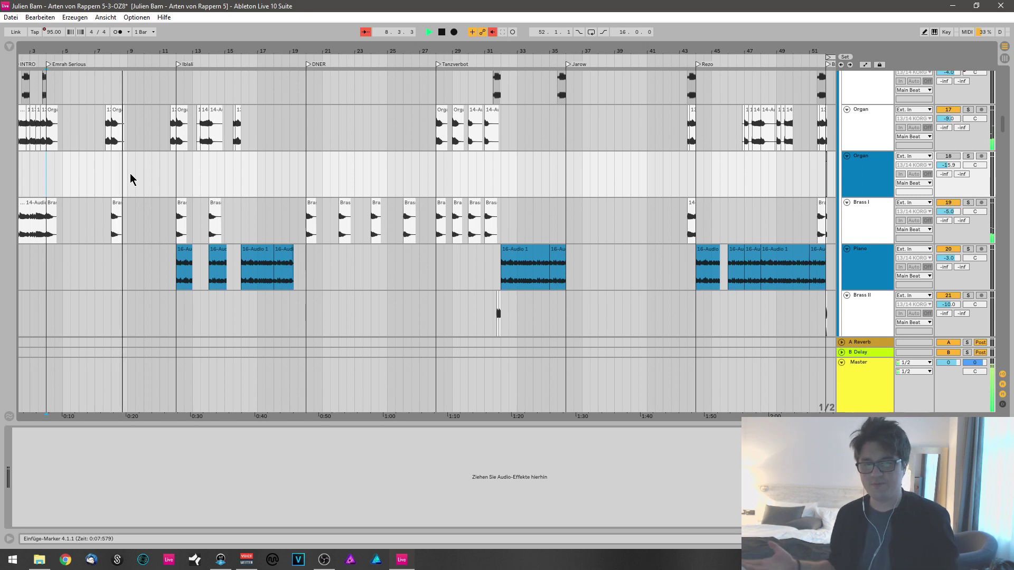
# Play the full arrangement from the start of the Iblali section at bar 12 and stop it.
pyautogui.click(168, 171)
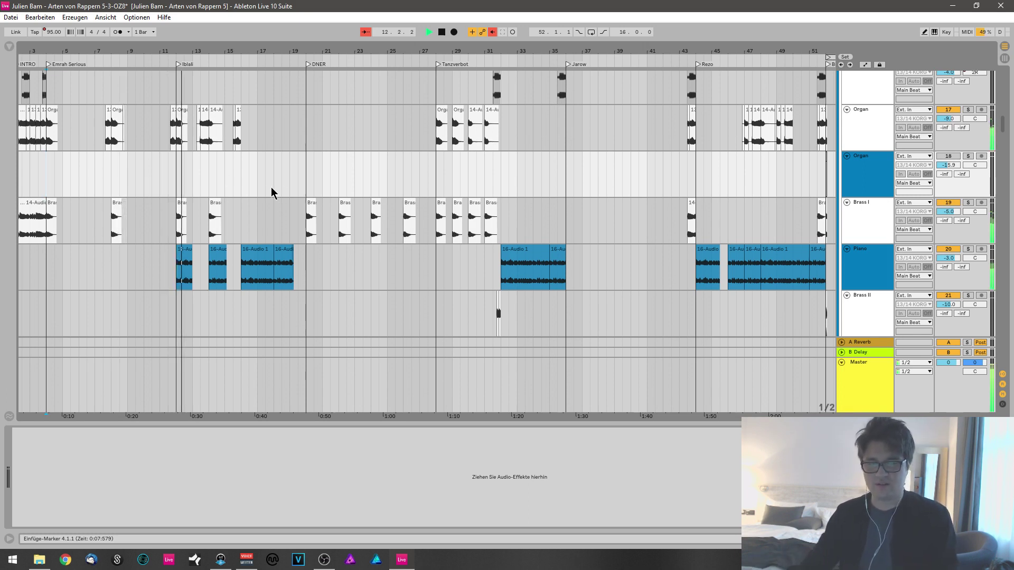
pyautogui.press('space')
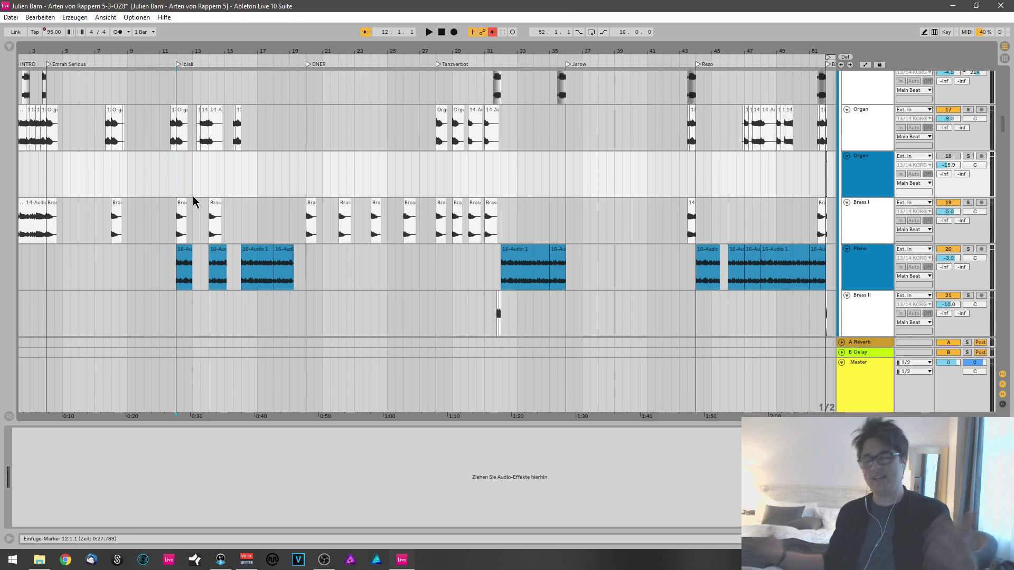
pyautogui.press('space')
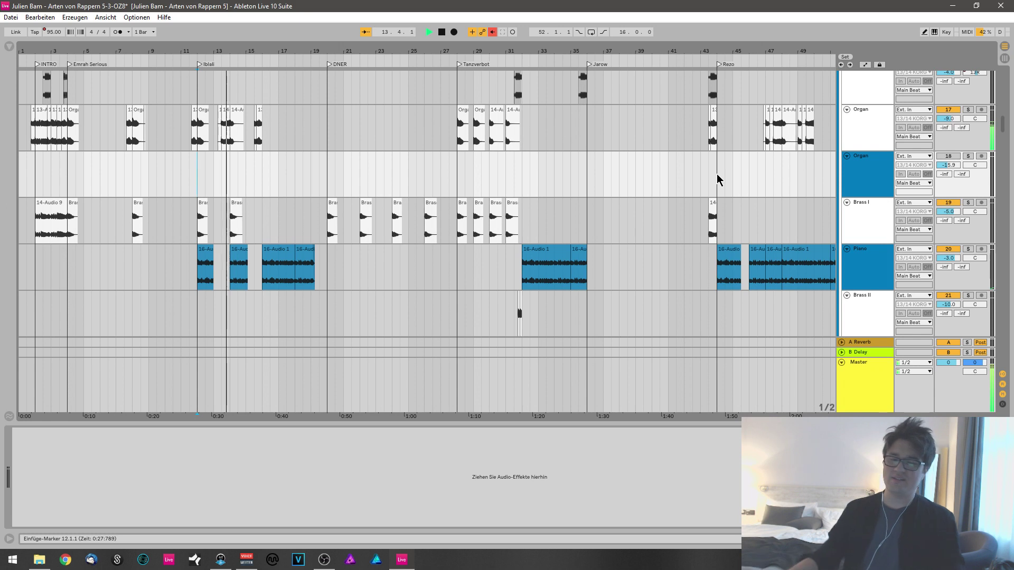
pyautogui.press('space')
# Solo the Piano track and play its clips from bar 12.
pyautogui.click(848, 250)
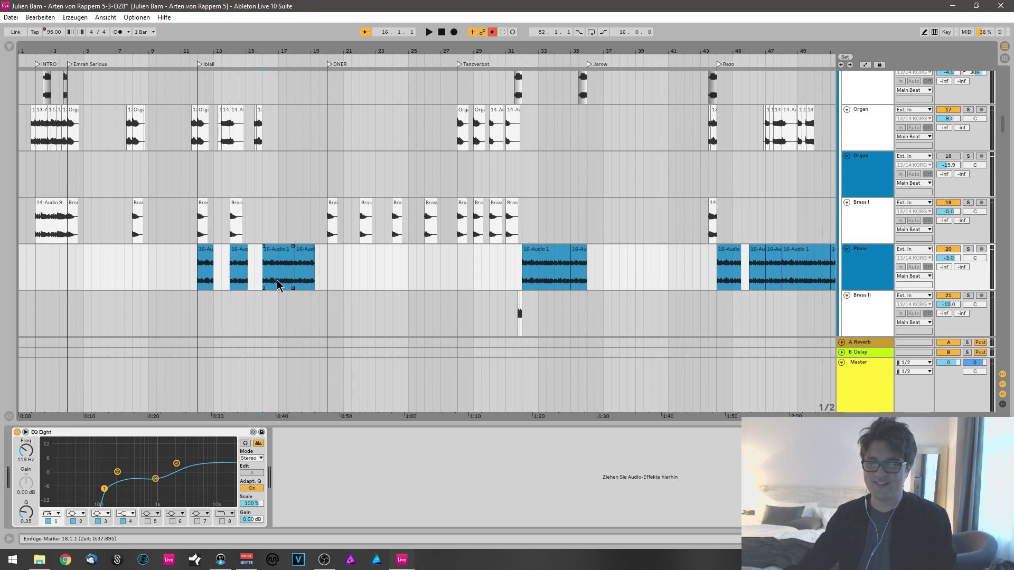
pyautogui.click(206, 274)
pyautogui.press('space')
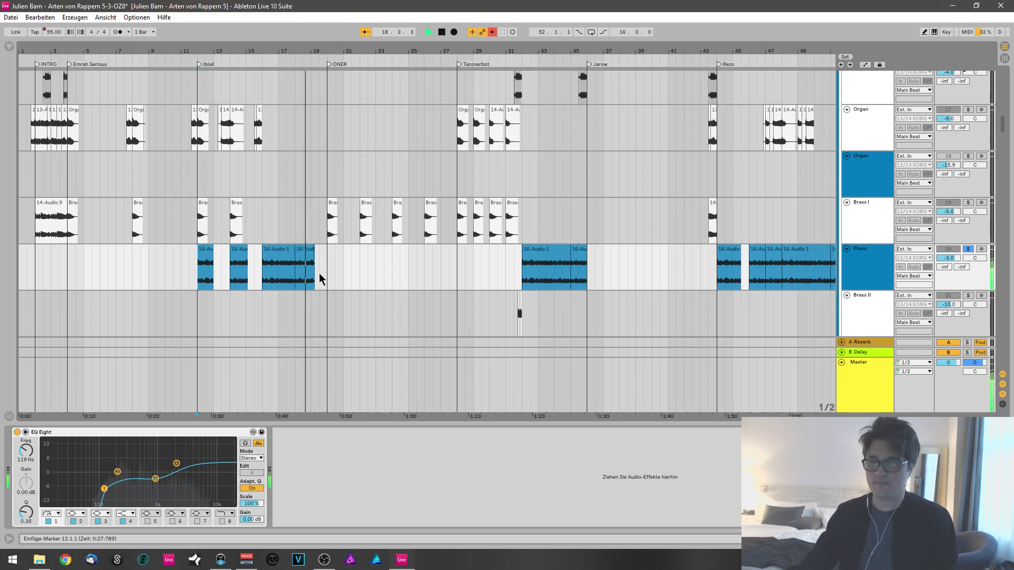
# Stop playback and set the start position to bar 16 on the blue Organ track.
pyautogui.scroll(2, 295, 222)
pyautogui.click(265, 164)
pyautogui.press('space')
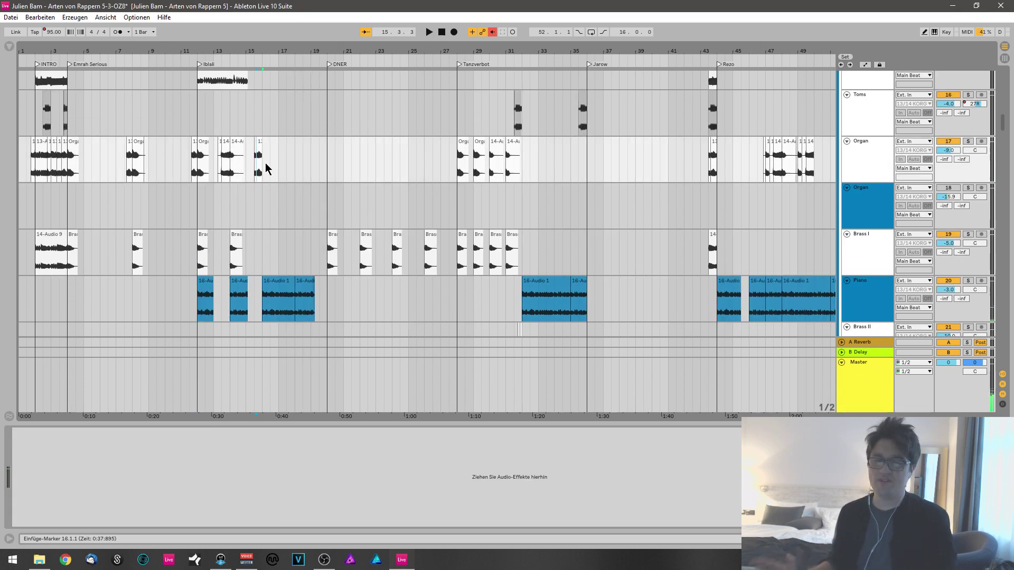
pyautogui.click(264, 203)
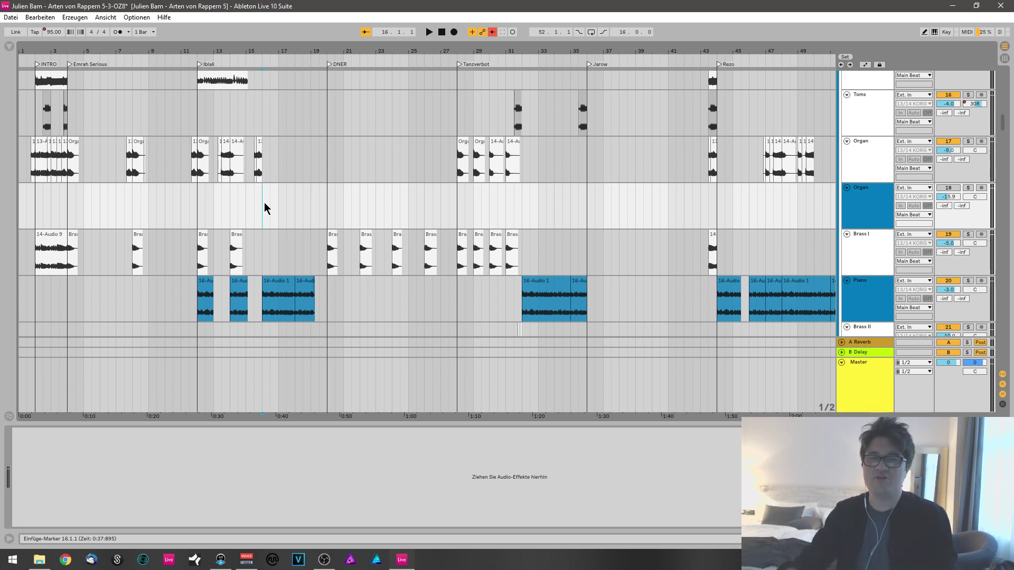
# Listen from bar 16 with the 120 105-Audio, 121 105-Audio and koto tracks in the iBlali group soloed one after another.
pyautogui.scroll(-20, 264, 202)
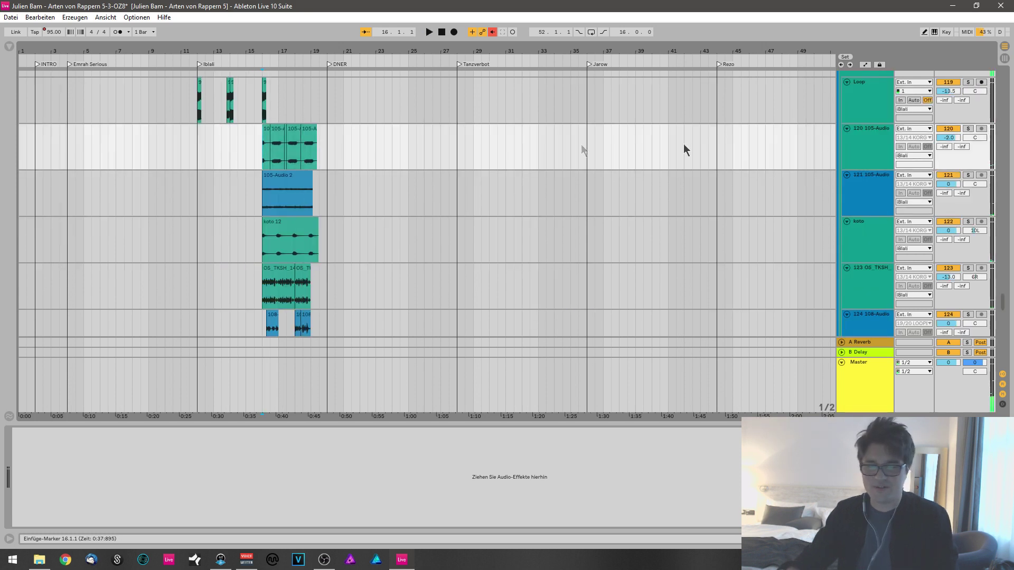
pyautogui.click(965, 131)
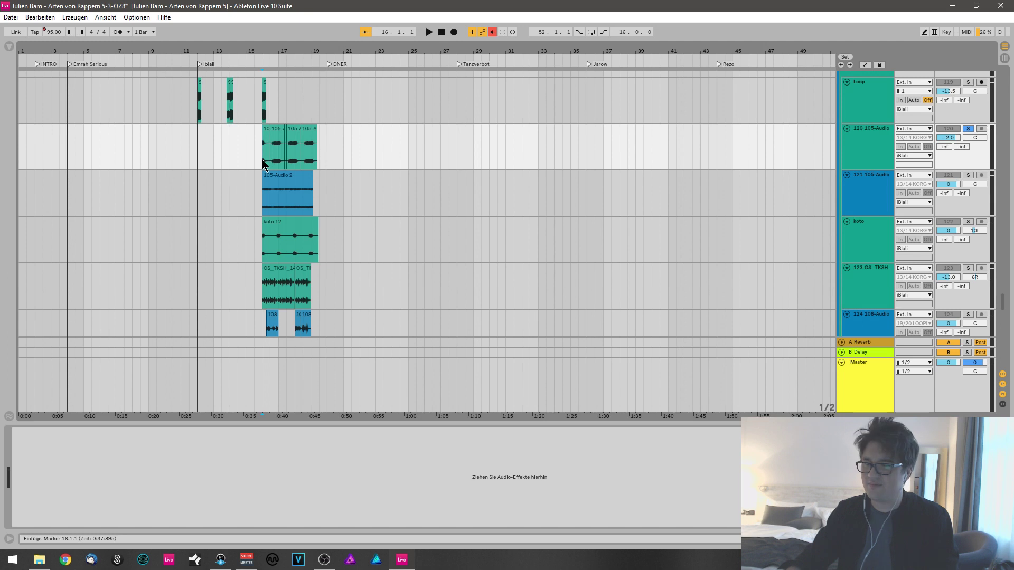
pyautogui.press('space')
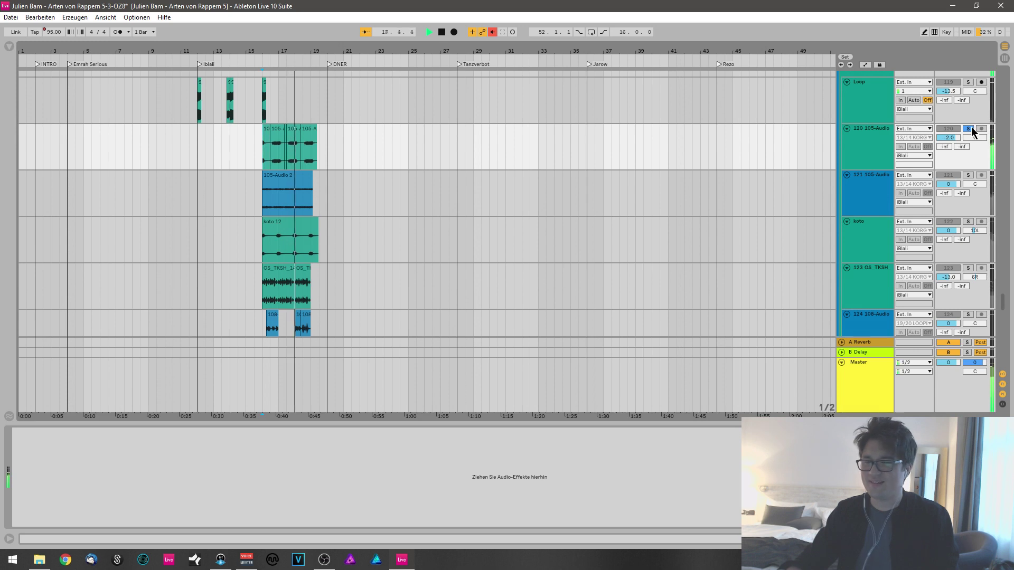
pyautogui.click(967, 175)
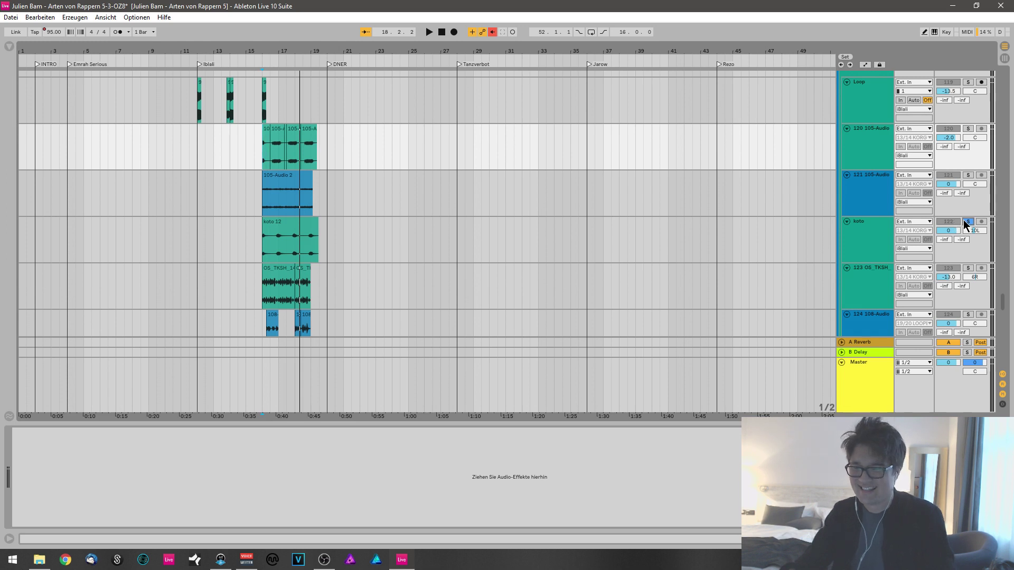
pyautogui.press('space')
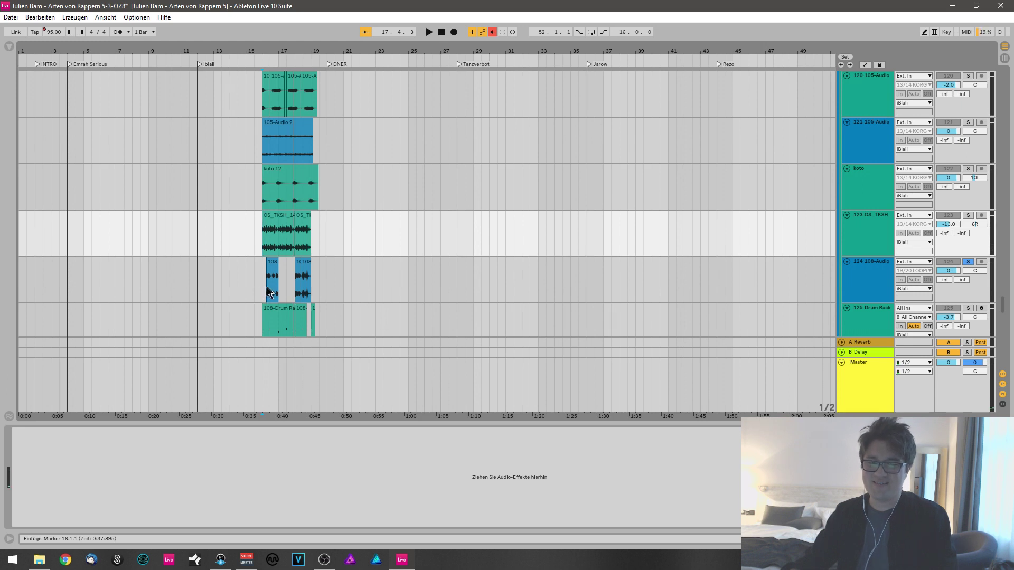
# Play the soloed 124 108-Audio track from bar 16 and stop it after its last clip.
pyautogui.click(266, 292)
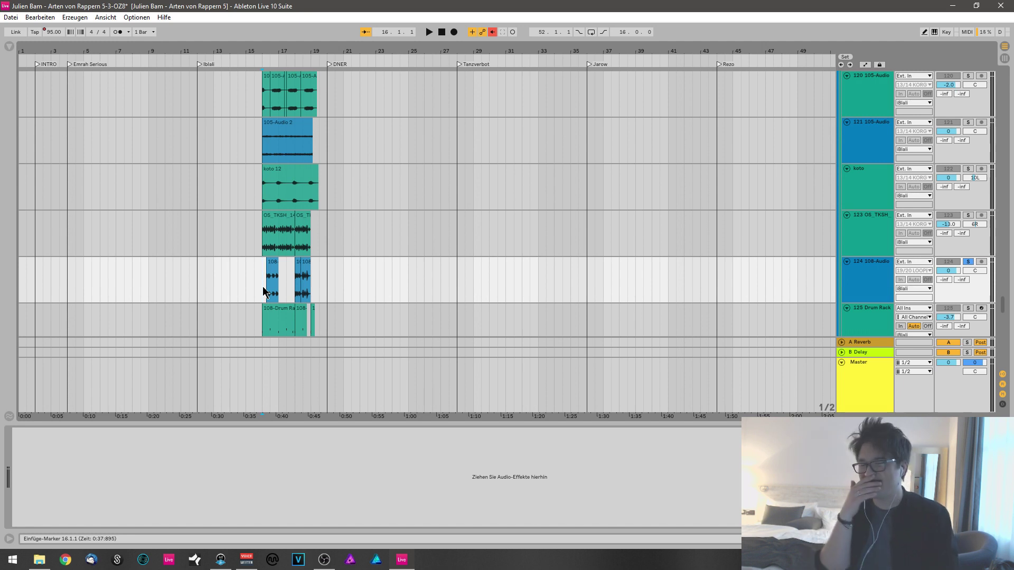
pyautogui.press('space')
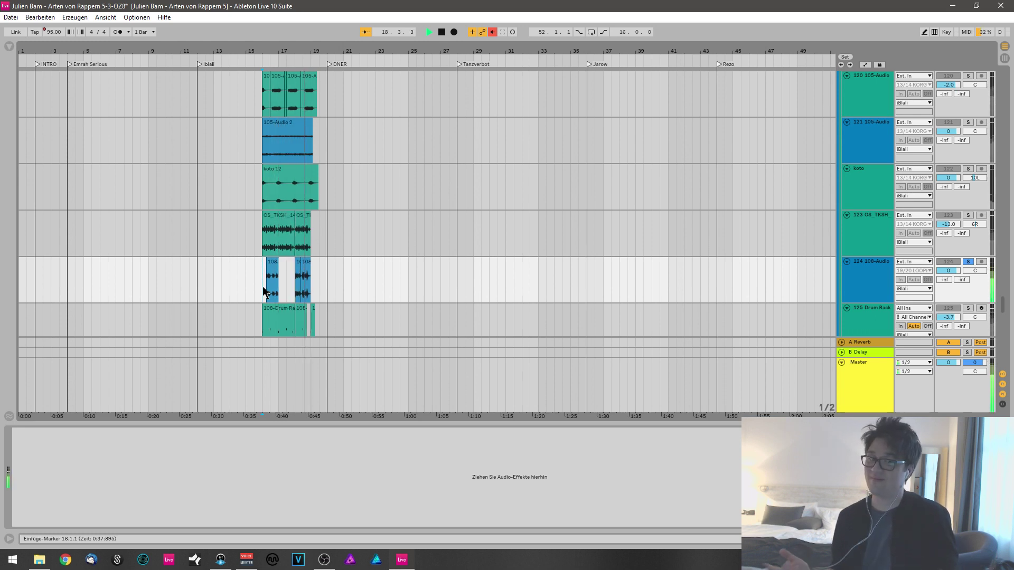
pyautogui.press('space')
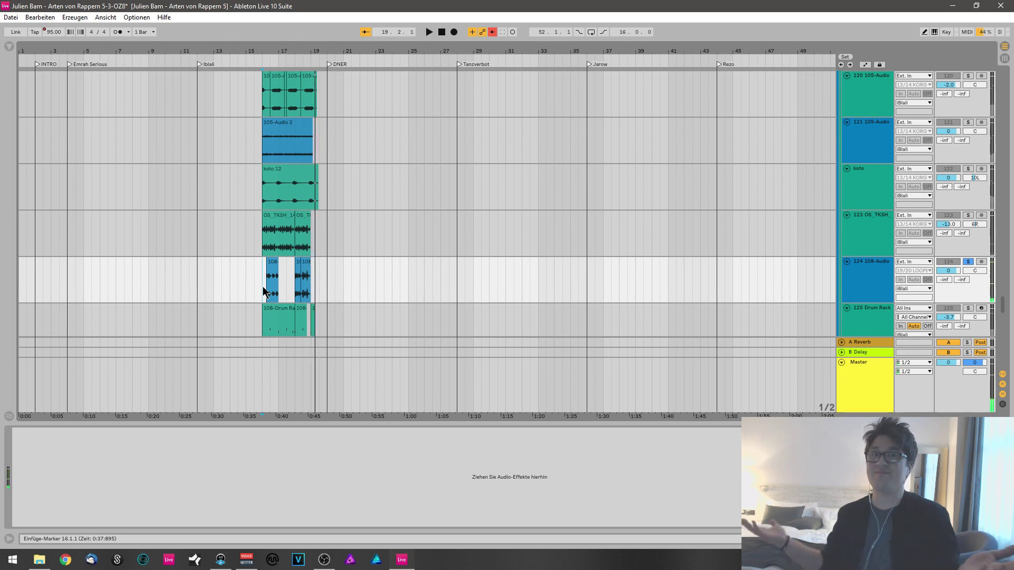
# Listen to the 125 Drum Rack track soloed from bar 16 and unsolo it to bring back the full mix.
pyautogui.press('Down')
pyautogui.scroll(-2, 329, 315)
pyautogui.press('space')
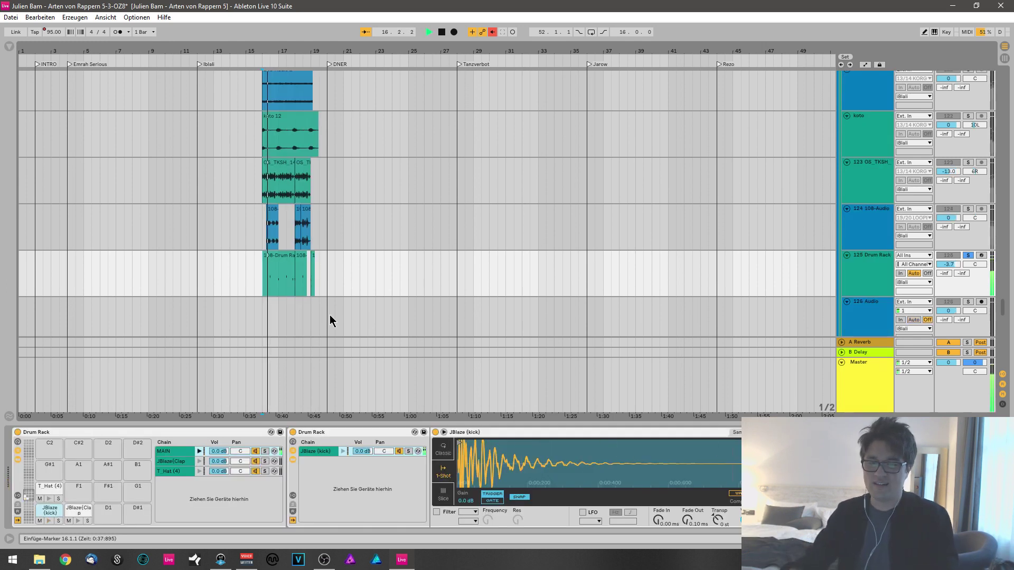
pyautogui.click(968, 255)
pyautogui.click(968, 256)
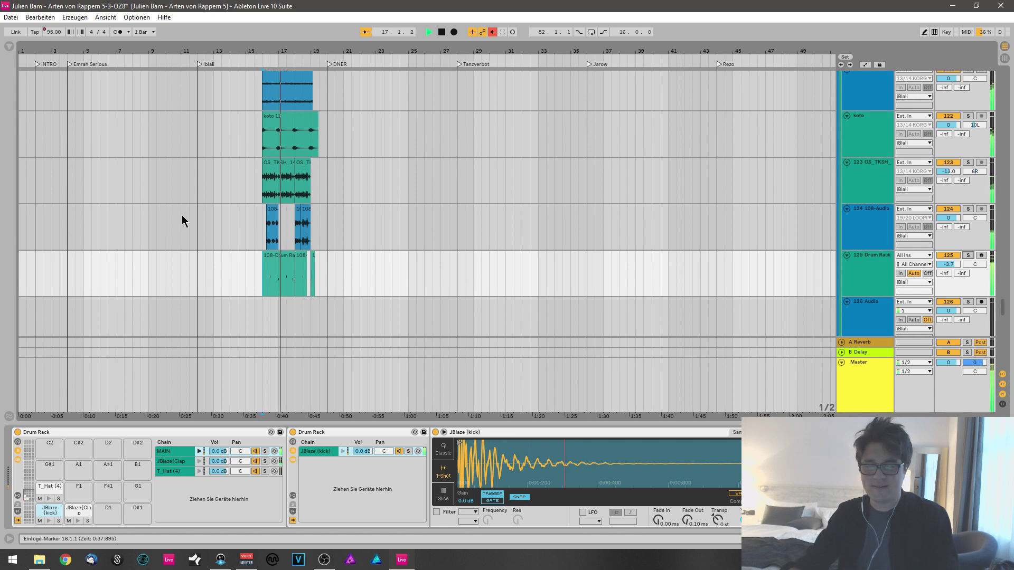
# Let the full mix play through the rest of the iBlali section and stop playback at bar 19.
pyautogui.scroll(2, 400, 256)
pyautogui.scroll(10, 400, 249)
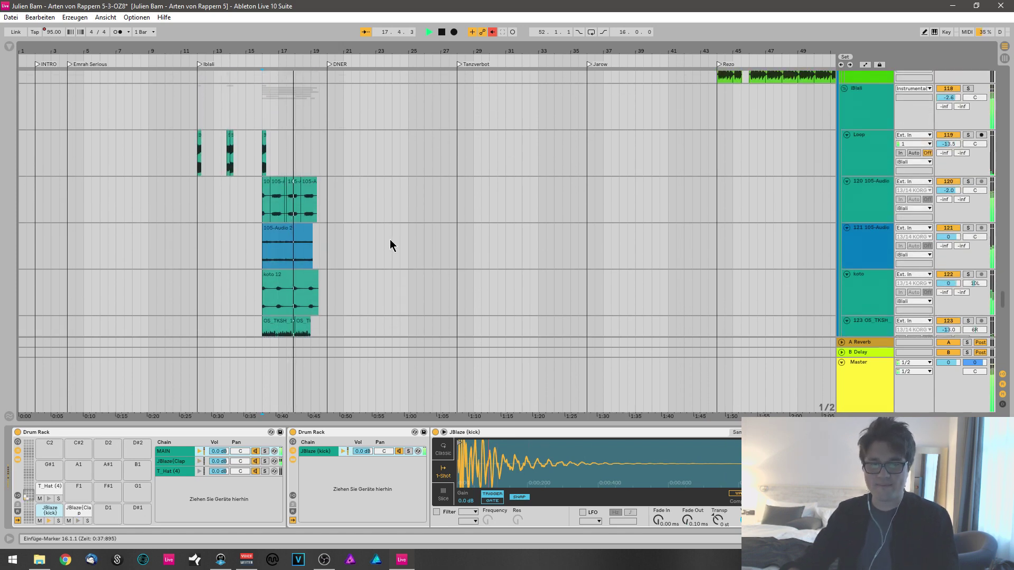
pyautogui.scroll(10, 390, 239)
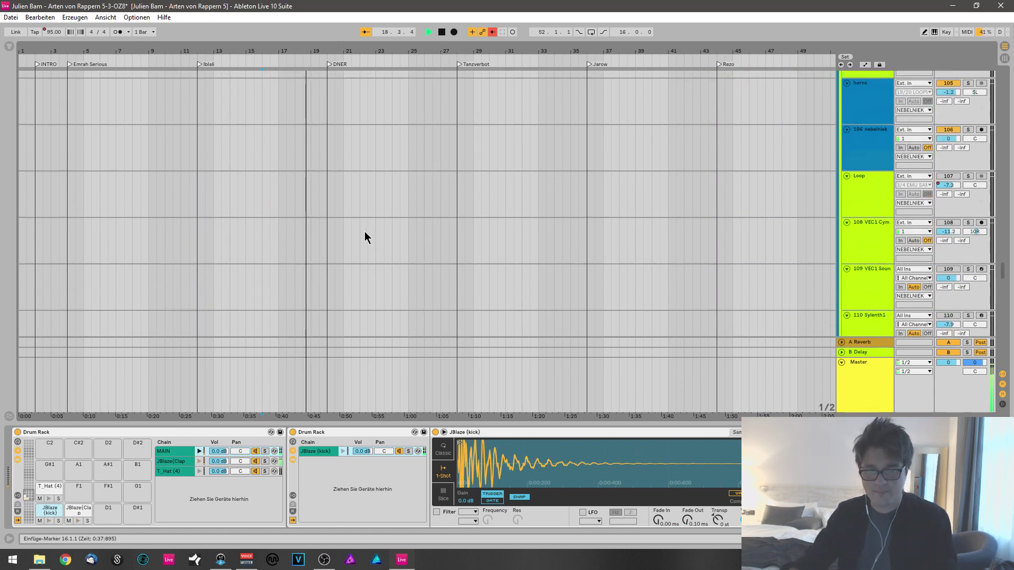
pyautogui.scroll(10, 354, 239)
pyautogui.press('space')
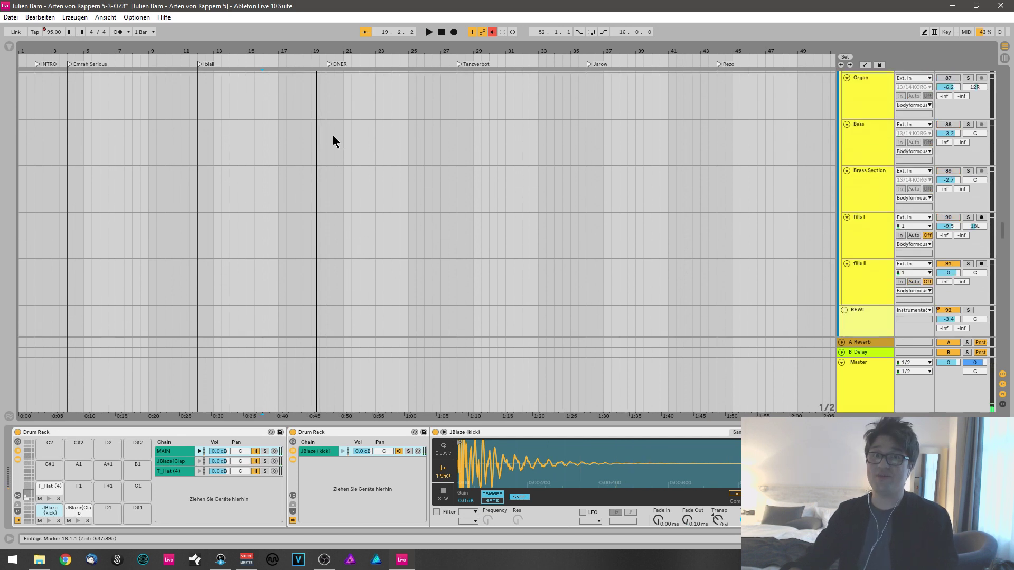
# Play the DNER section from bar 20 with all tracks and stop it after the second clip on the 138 134-Audio track.
pyautogui.scroll(-15, 334, 134)
pyautogui.click(333, 135)
pyautogui.press('space')
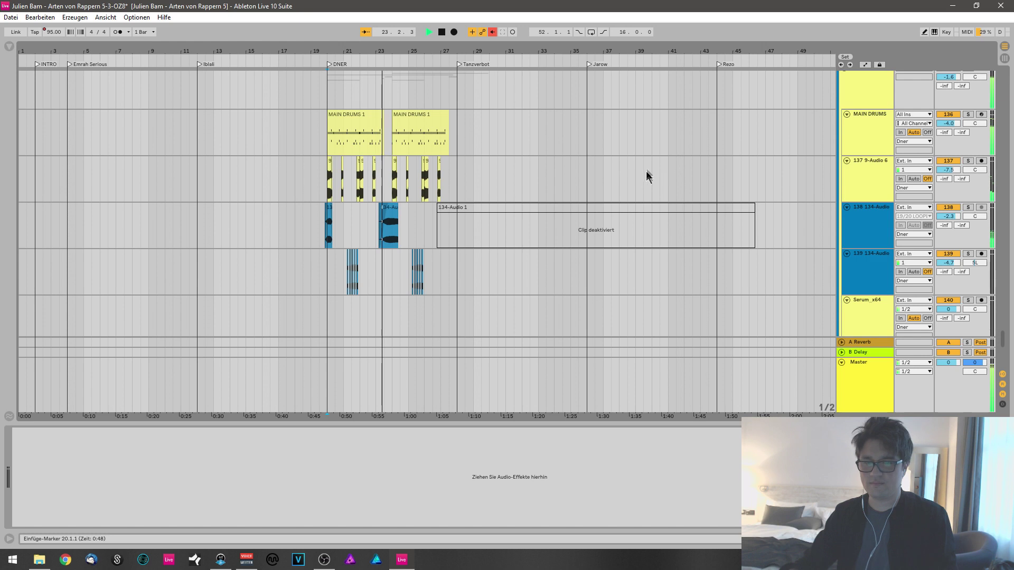
pyautogui.click(396, 222)
pyautogui.press('space')
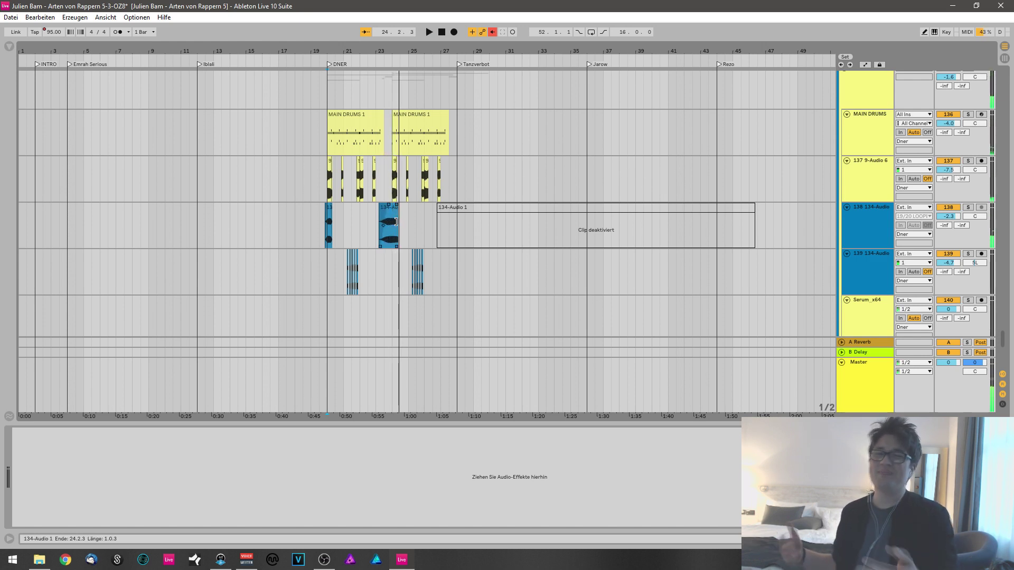
# Listen to the 139 134-Audio track soloed and the Serum_x64 track soloed from bar 24, and finish with the full DNER mix.
pyautogui.click(967, 254)
pyautogui.click(411, 281)
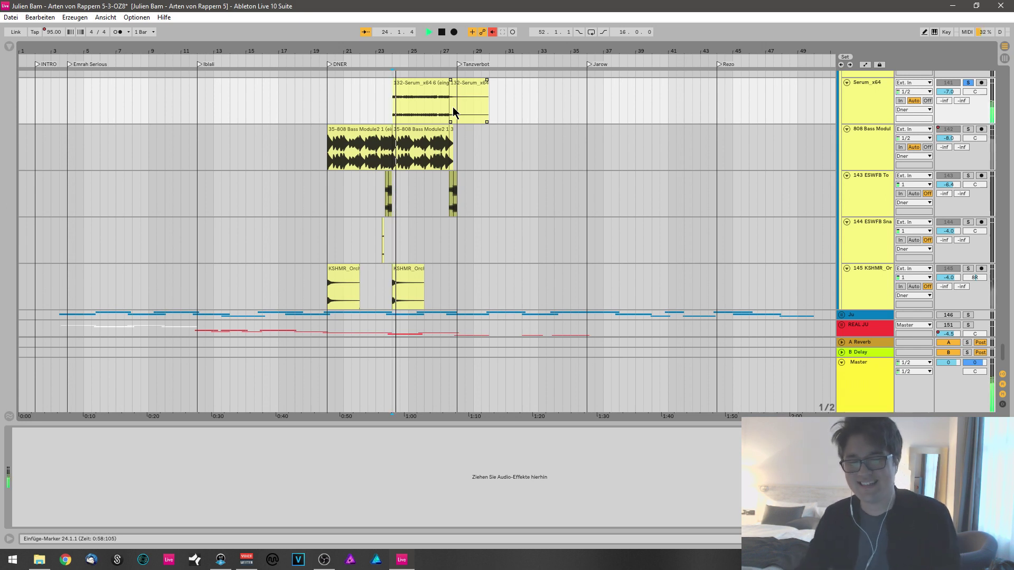
pyautogui.click(408, 98)
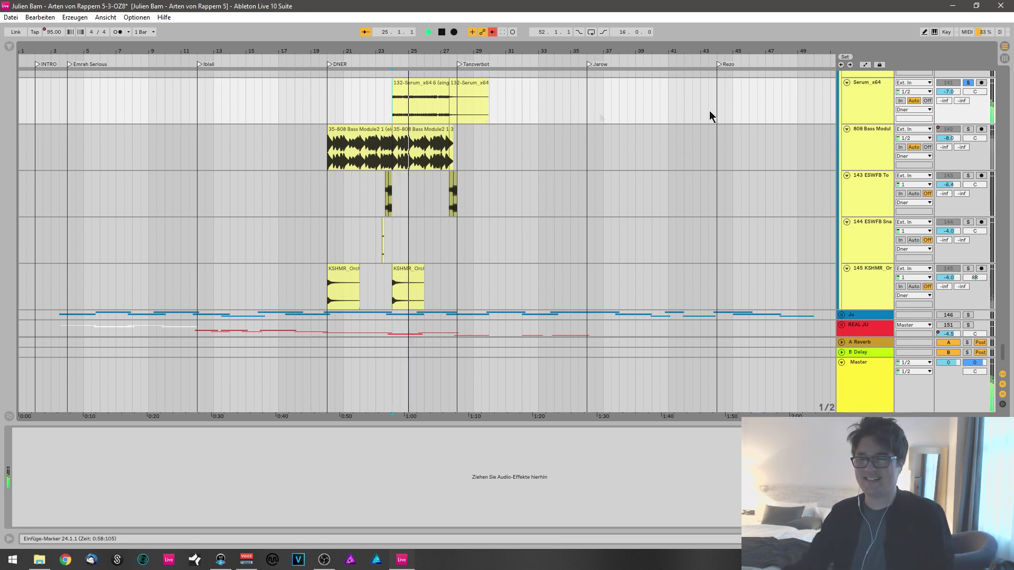
pyautogui.click(968, 82)
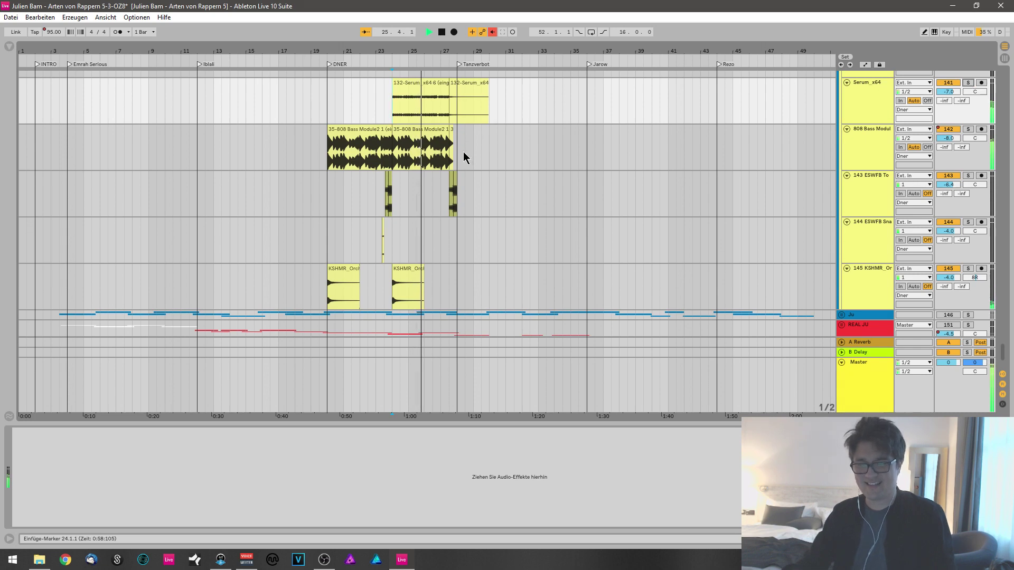
pyautogui.scroll(-3, 464, 153)
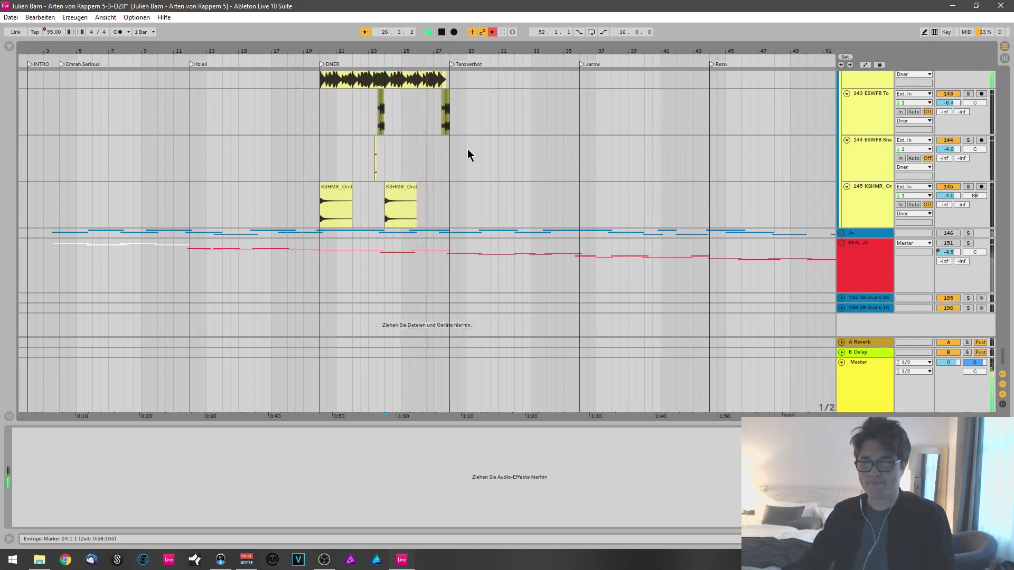
pyautogui.scroll(10, 467, 154)
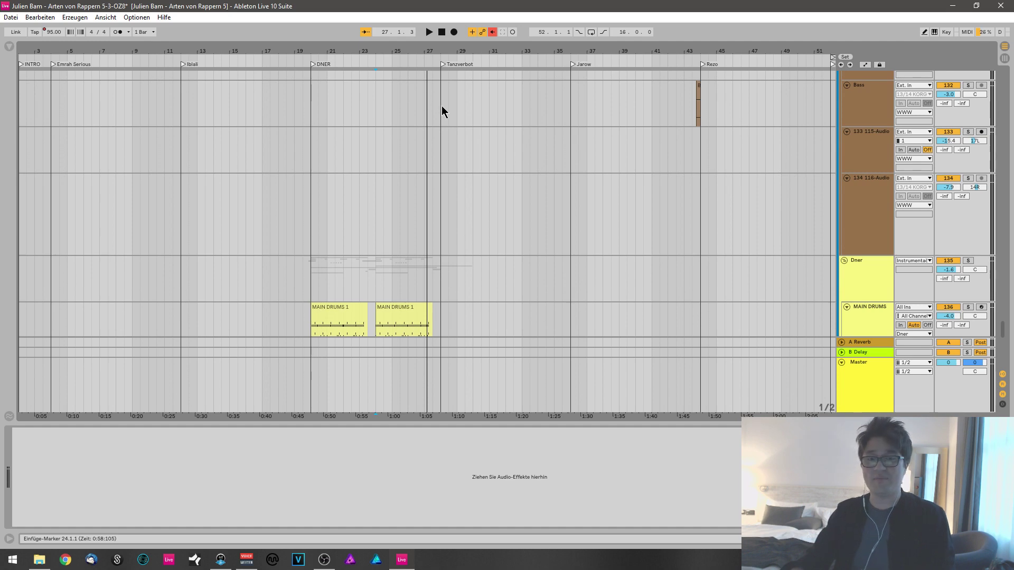
# Select the Tanzverbot group track and play its section from bar 28.
pyautogui.scroll(15, 490, 166)
pyautogui.scroll(15, 485, 165)
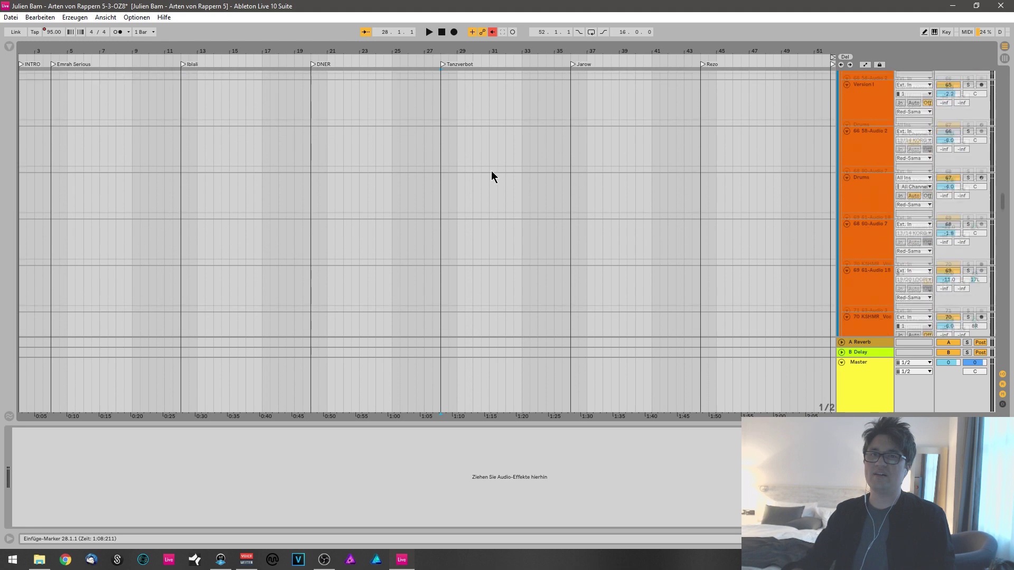
pyautogui.scroll(-5, 491, 177)
pyautogui.click(843, 125)
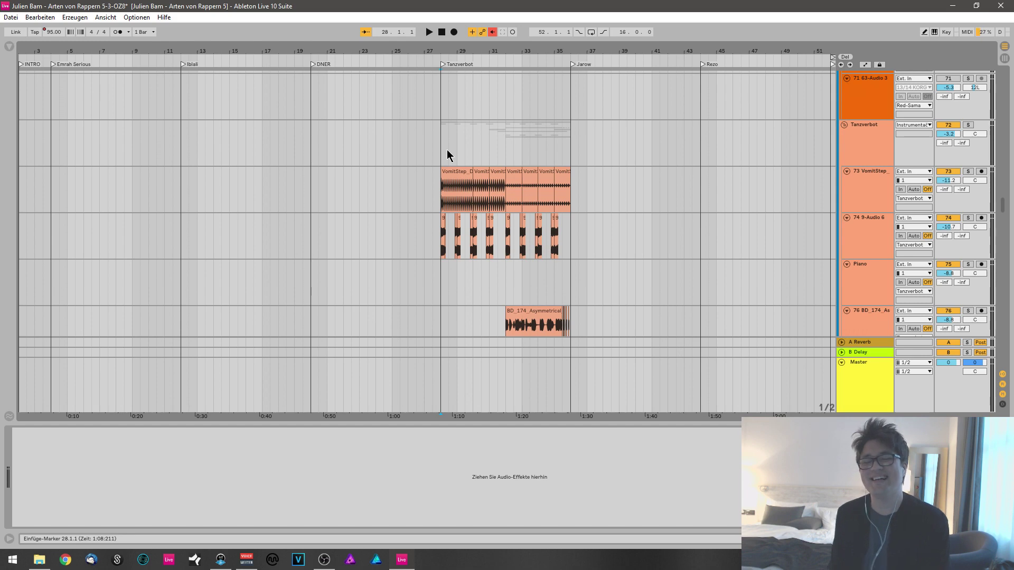
pyautogui.click(889, 128)
pyautogui.press('space')
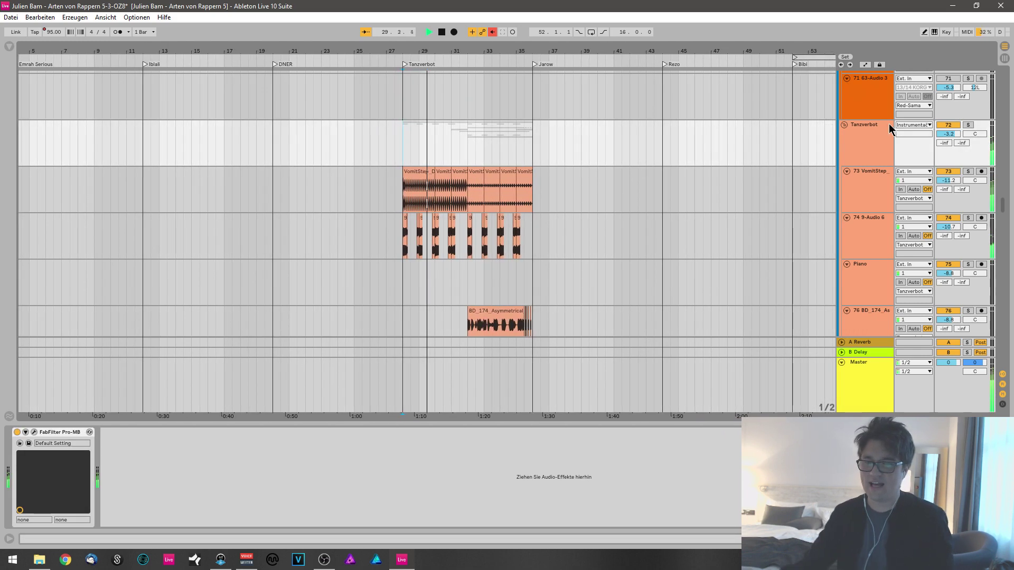
# Examine the VomitStep drum clips during playback, stop it, and set the start position to bar 32 on the Piano track.
pyautogui.click(445, 182)
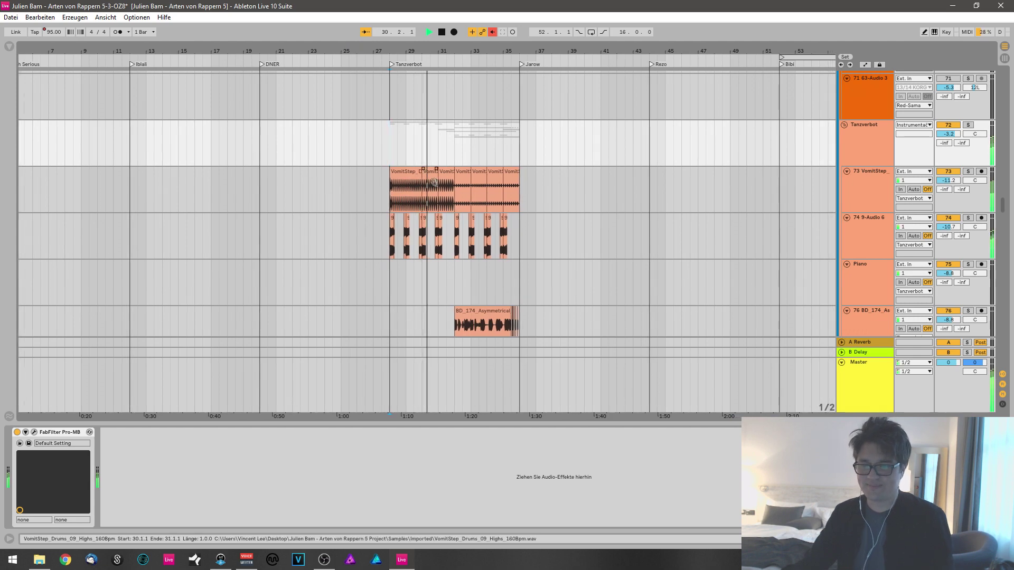
pyautogui.click(443, 200)
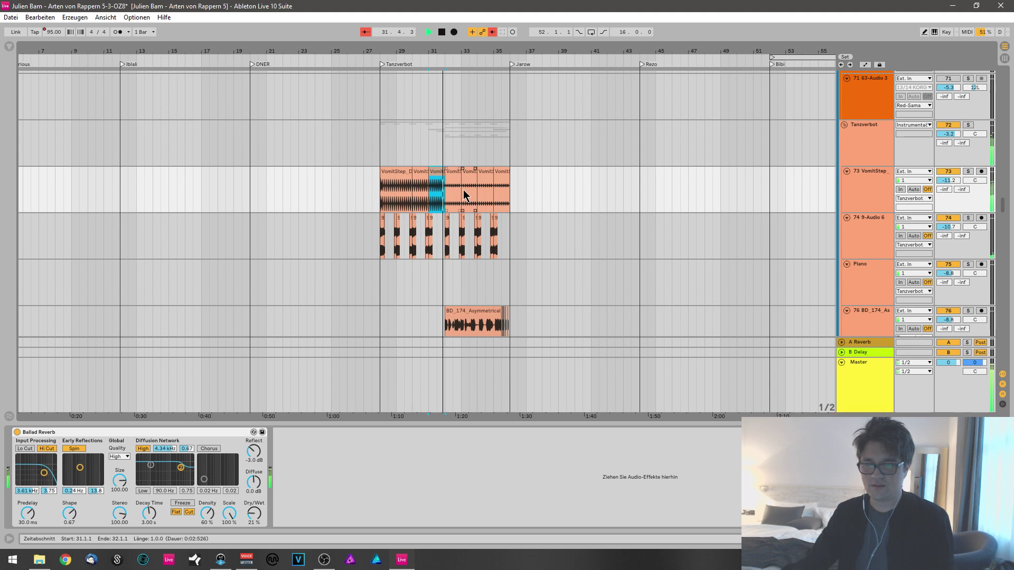
pyautogui.scroll(-4, 464, 195)
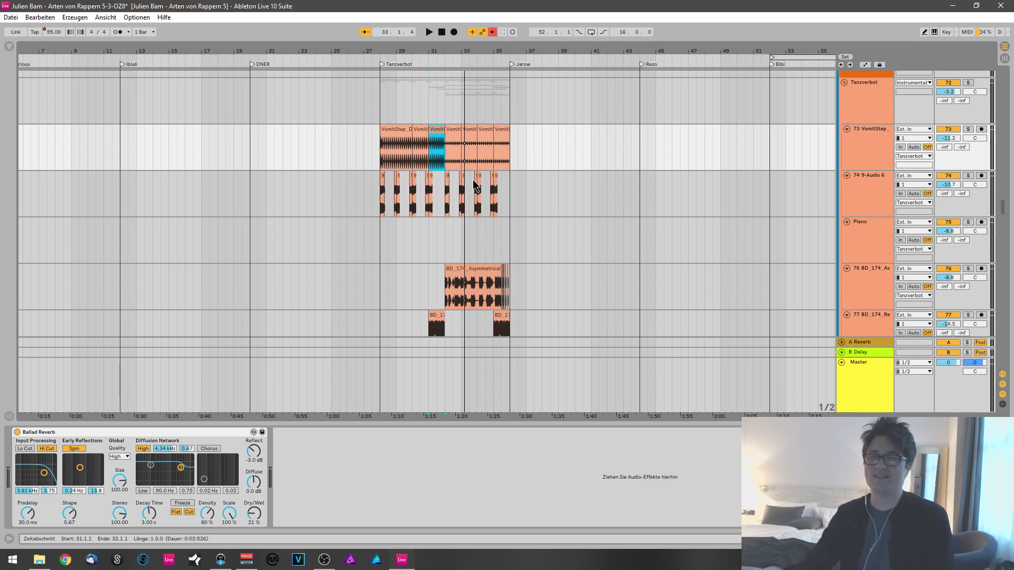
pyautogui.click(448, 235)
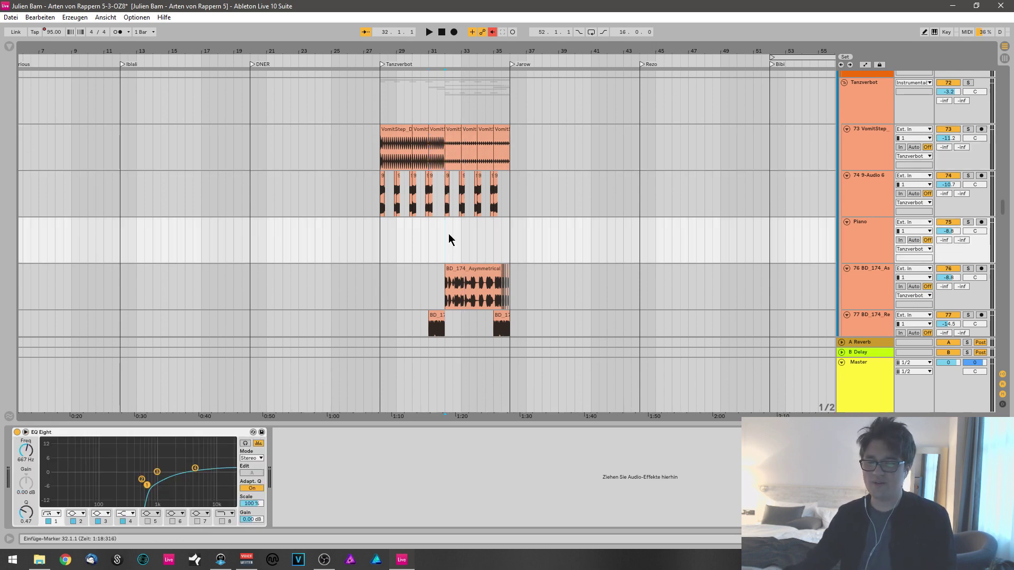
# Set the start position to bar 36 at the Jarow section and play it.
pyautogui.hscroll(3, 455, 238)
pyautogui.click(425, 217)
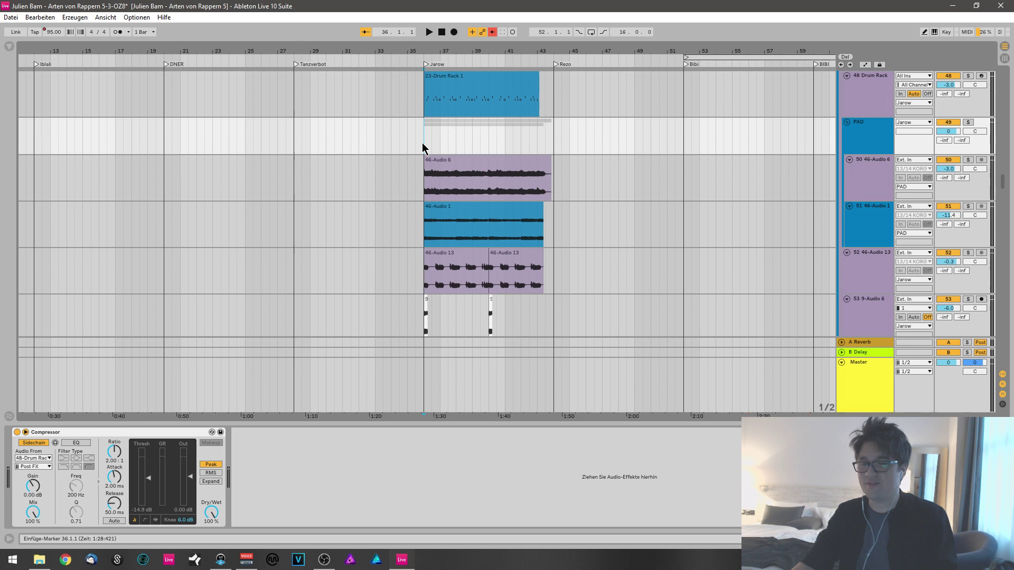
pyautogui.press('space')
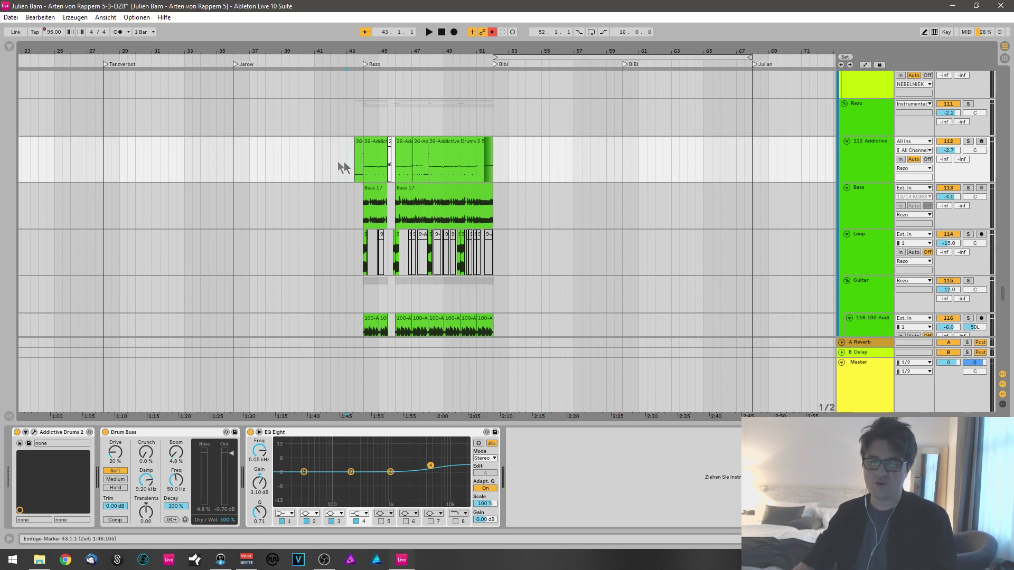
# Play the Rezo section from bar 43 and solo its Guitar group.
pyautogui.scroll(-1, 346, 163)
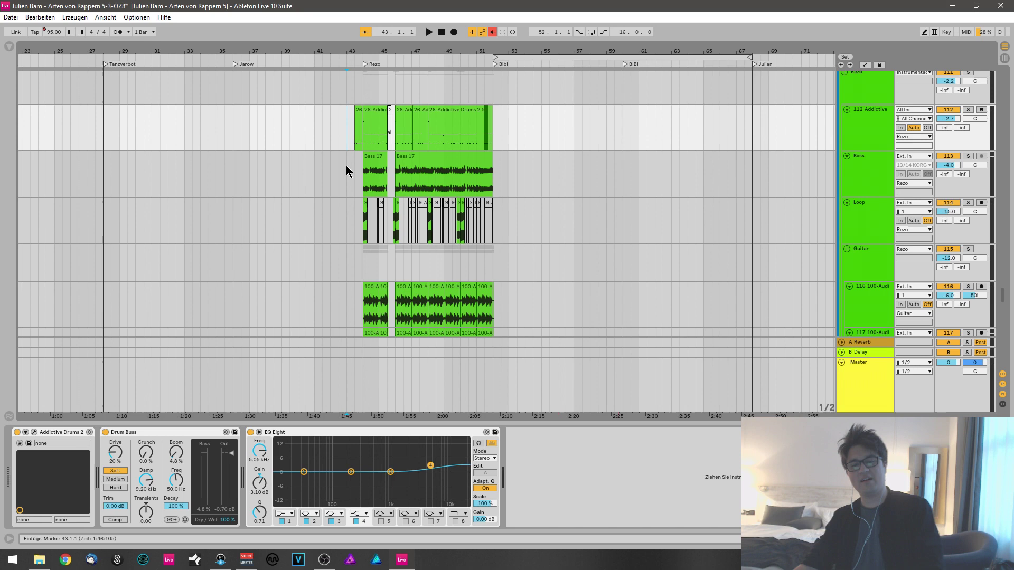
pyautogui.press('space')
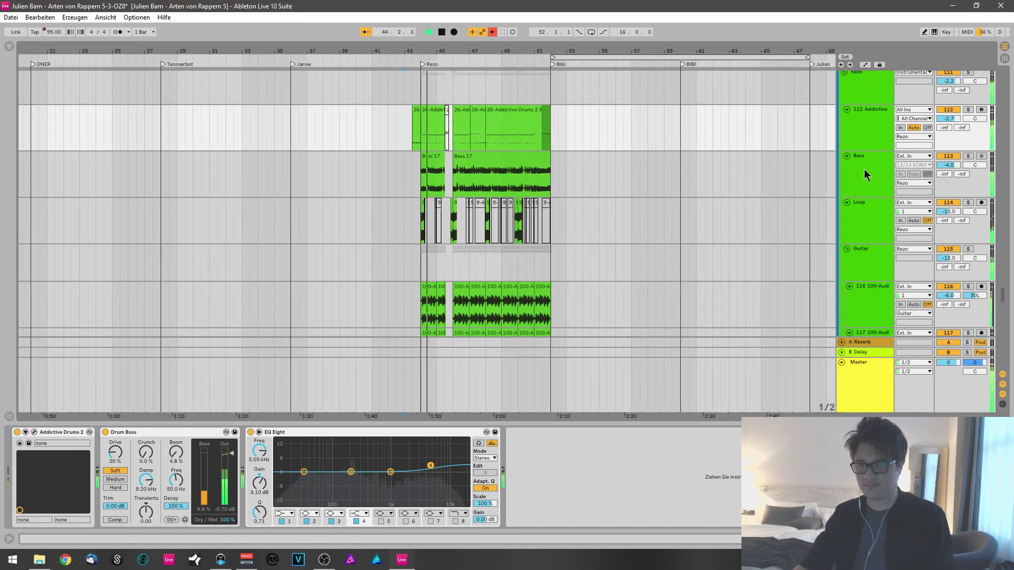
pyautogui.scroll(-2, 866, 166)
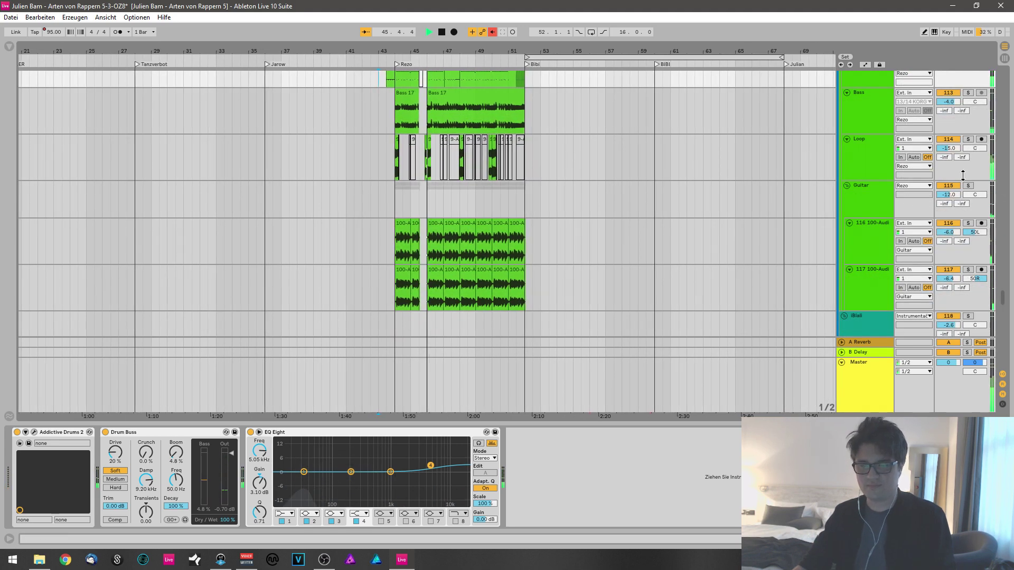
pyautogui.click(967, 186)
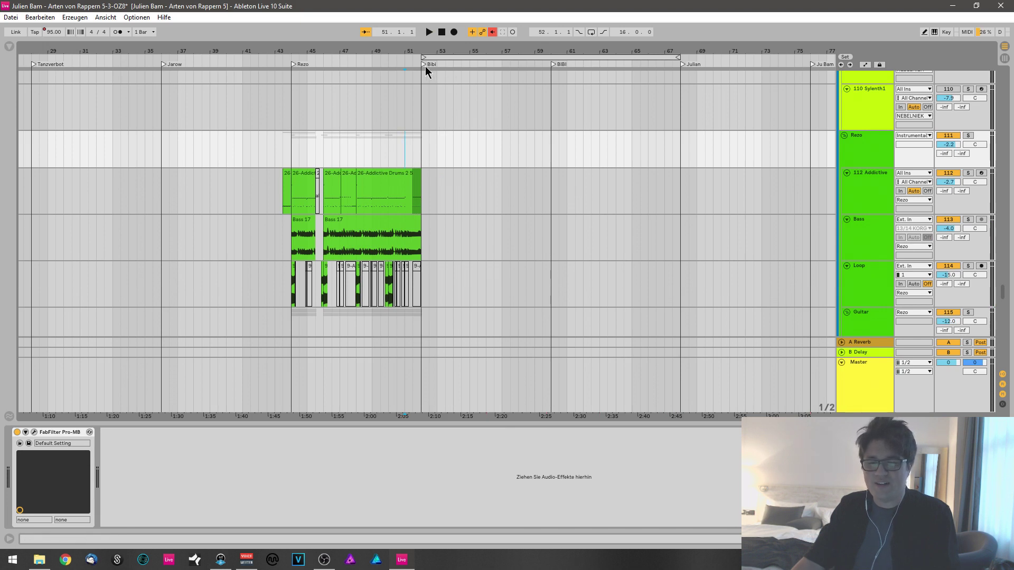
# Rename the locator at bar 52 to rEWI.
pyautogui.rightClick(422, 65)
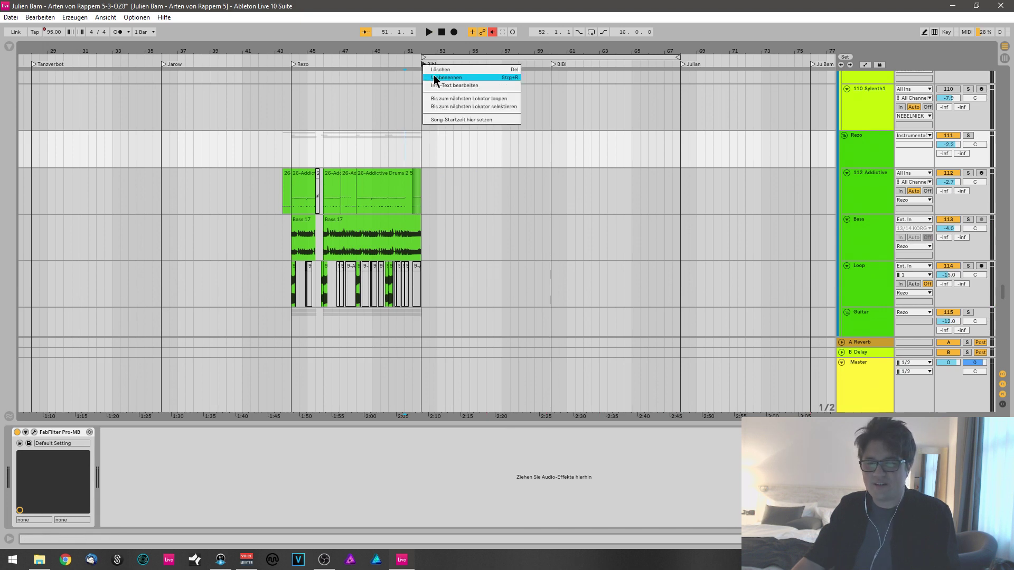
pyautogui.click(489, 75)
pyautogui.write('rEWI')
pyautogui.press('Return')
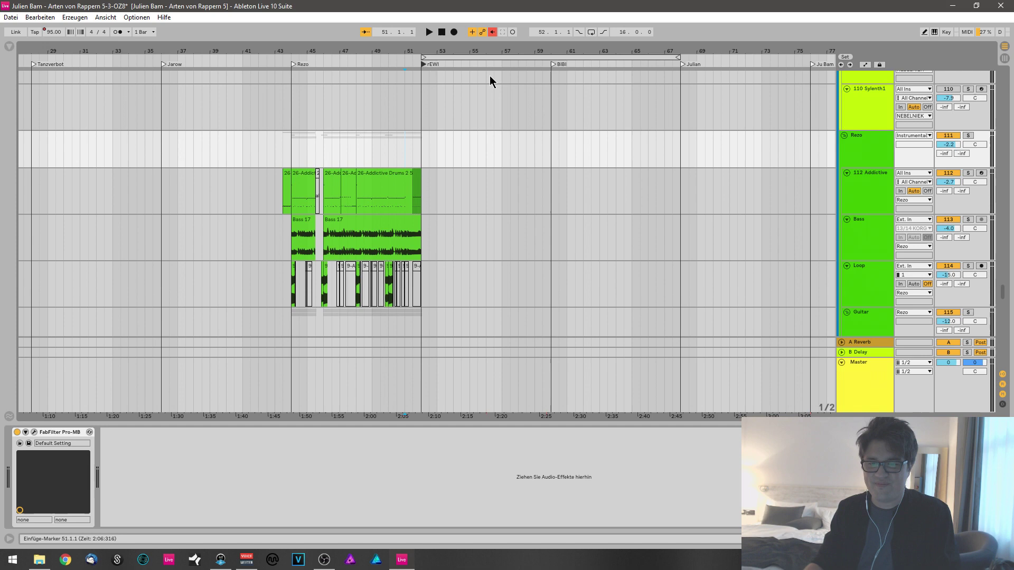
# Set the start position to bar 52 and locate the REWI group's tracks, selecting the 100 QUIX_bra track.
pyautogui.click(437, 96)
pyautogui.scroll(10, 437, 96)
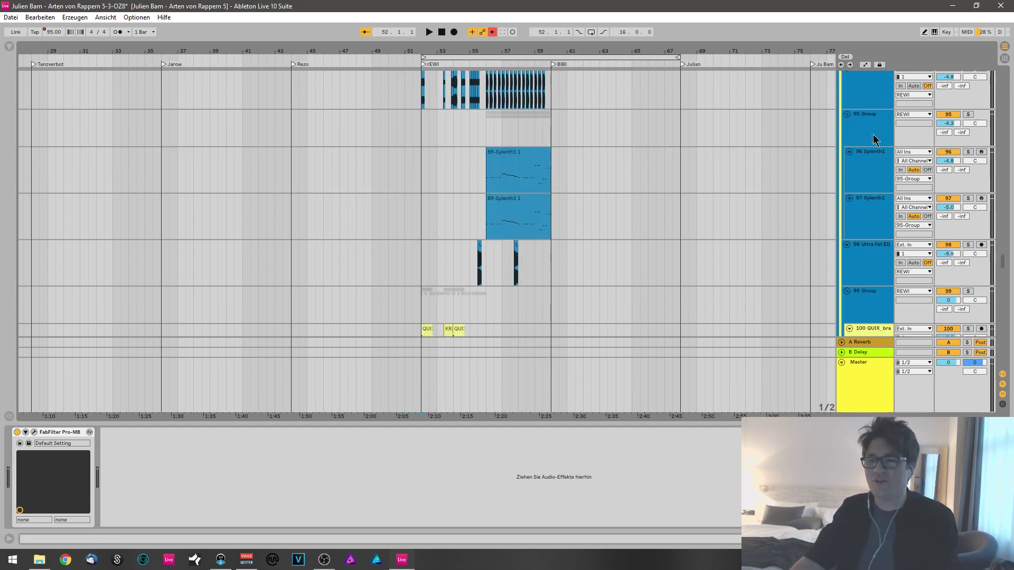
pyautogui.scroll(-2, 874, 137)
pyautogui.scroll(8, 870, 139)
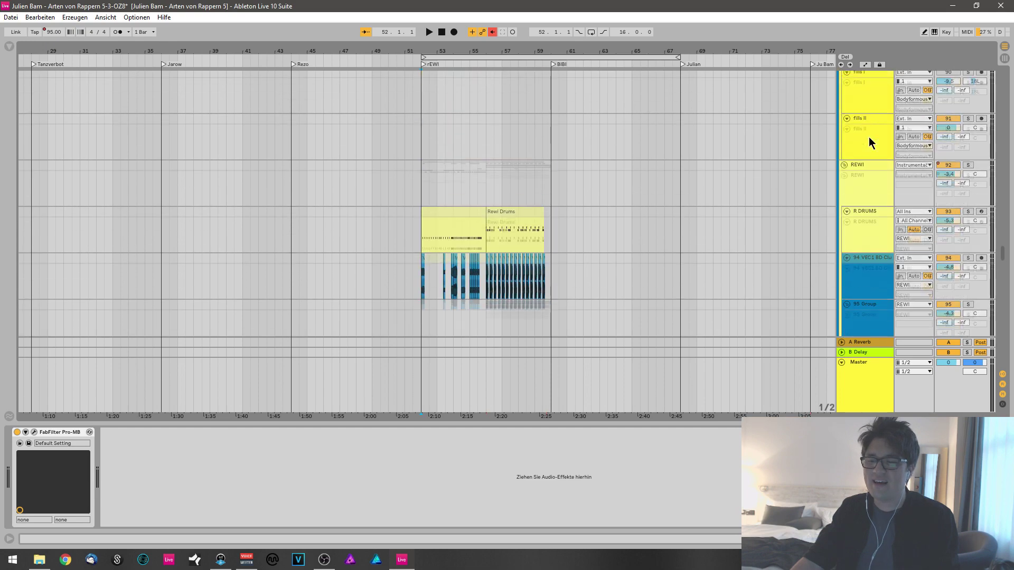
pyautogui.scroll(-20, 868, 142)
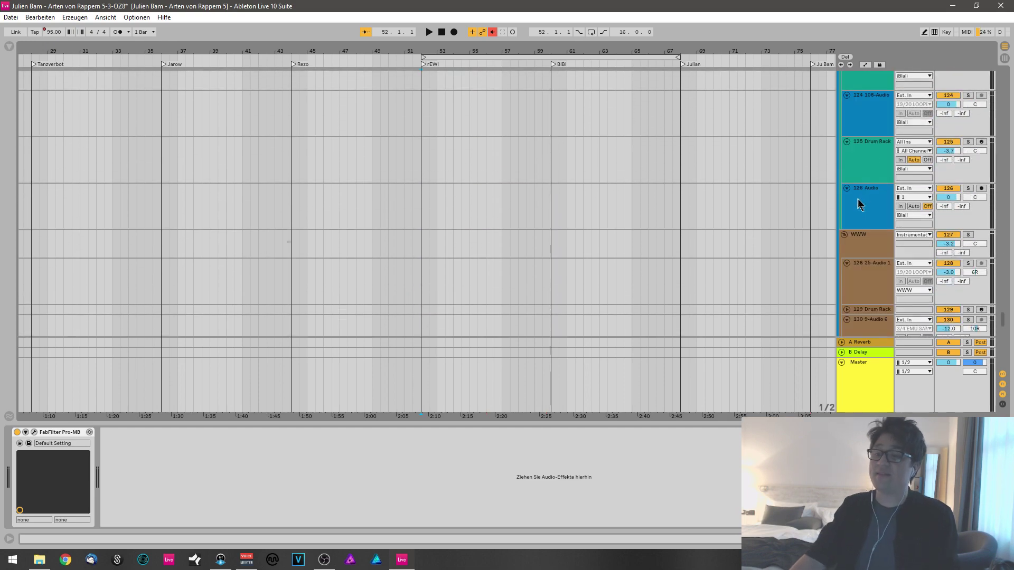
pyautogui.scroll(20, 860, 220)
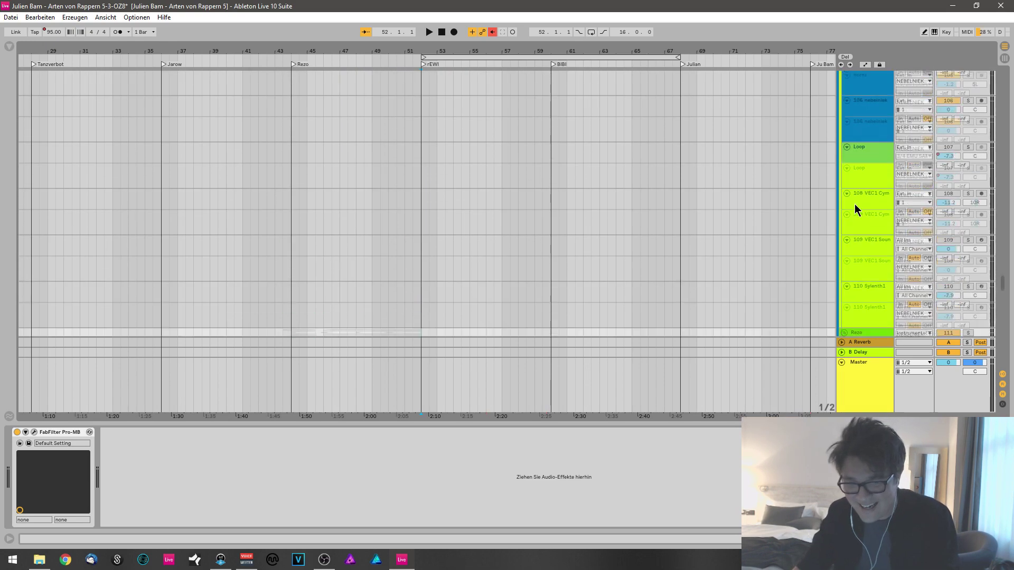
pyautogui.scroll(1, 854, 202)
pyautogui.click(854, 218)
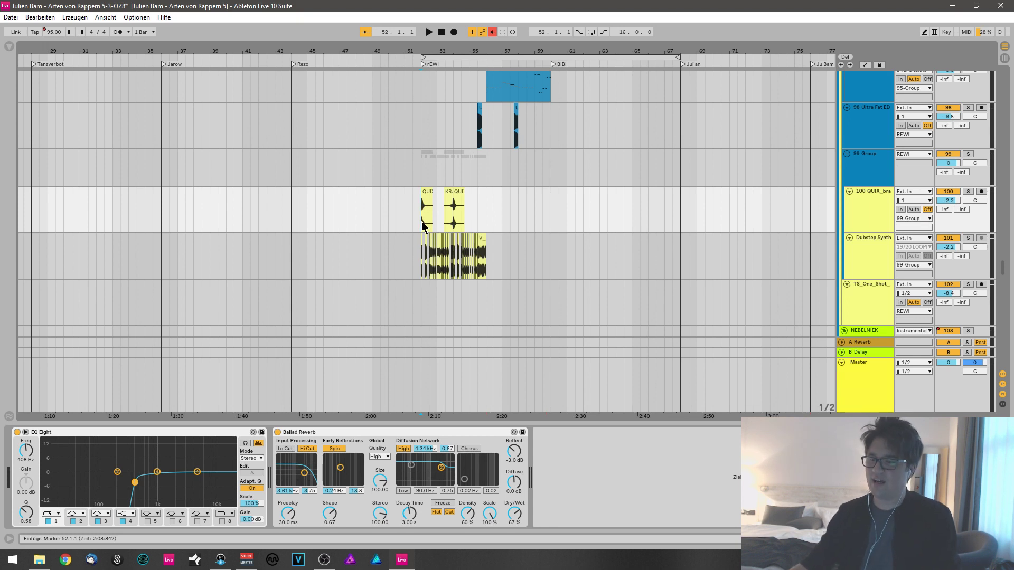
# Play the rEWI section from bar 52 and stop playback near its midpoint.
pyautogui.press('space')
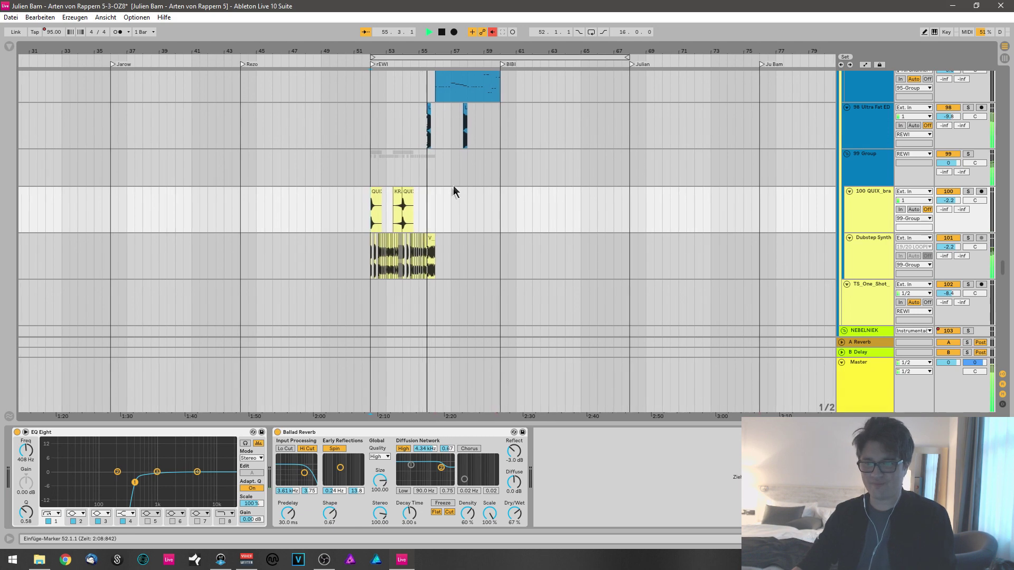
pyautogui.scroll(2, 451, 190)
pyautogui.press('space')
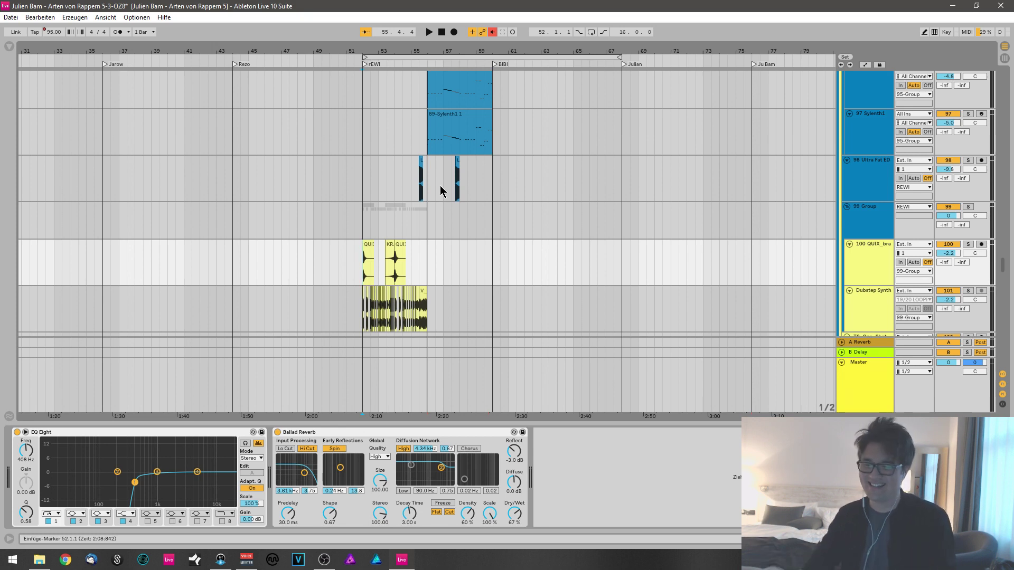
# Set the start position to bar 56 on the 98 Ultra Fat track and play the rEWI section's second half.
pyautogui.click(426, 178)
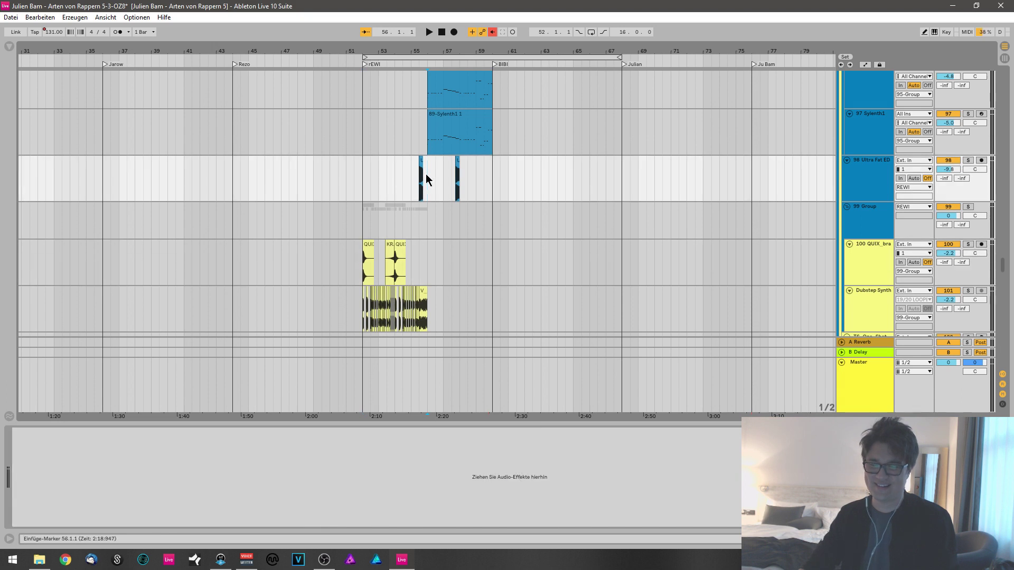
pyautogui.press('space')
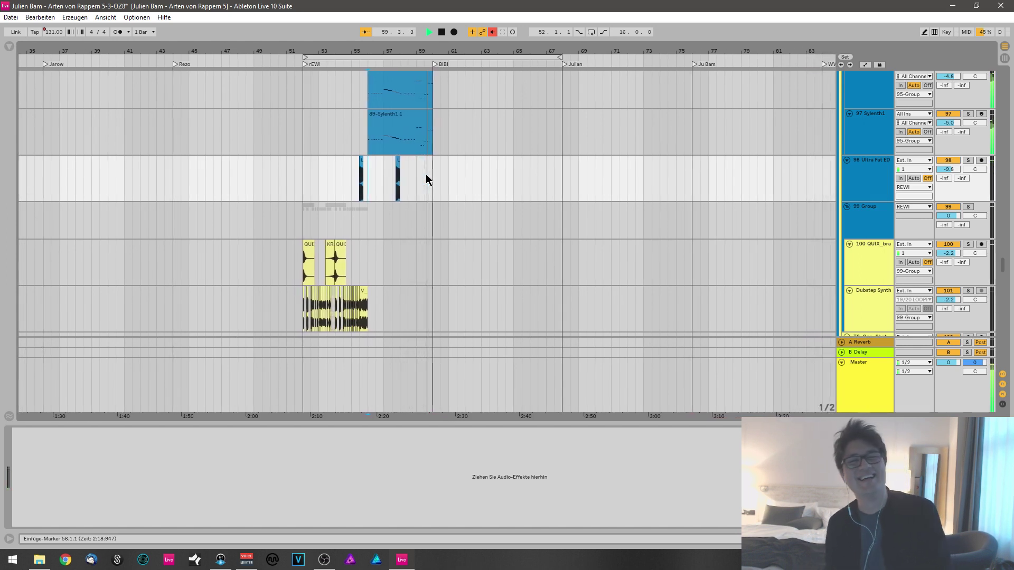
pyautogui.press('space')
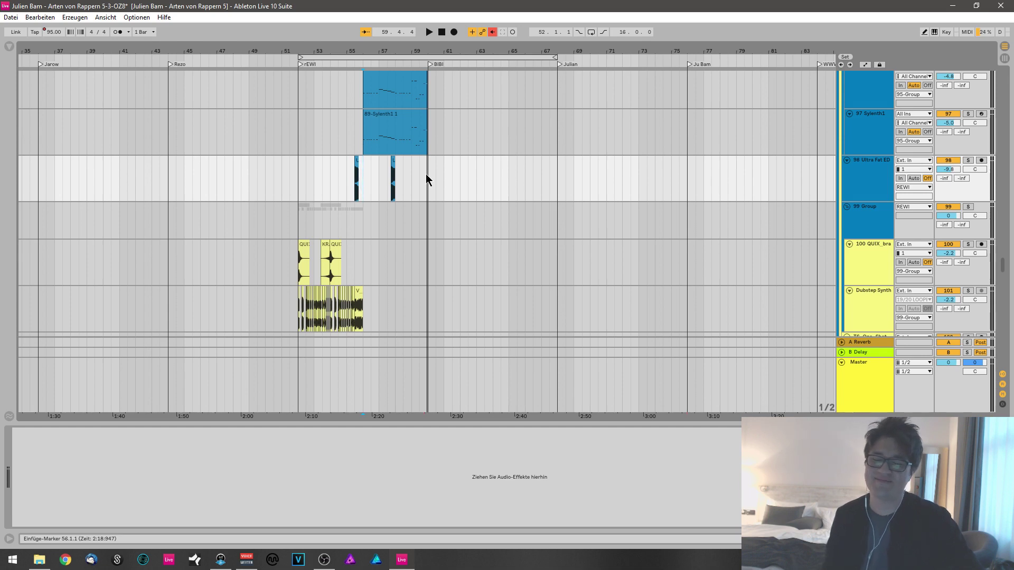
# Play the BIBI section from bar 60 and turn off the Ukulele track's solo.
pyautogui.scroll(-3, 336, 83)
pyautogui.moveTo(317, 52)
pyautogui.mouseDown()
pyautogui.moveTo(317, 169)
pyautogui.moveTo(317, 148)
pyautogui.mouseUp()
pyautogui.click(207, 169)
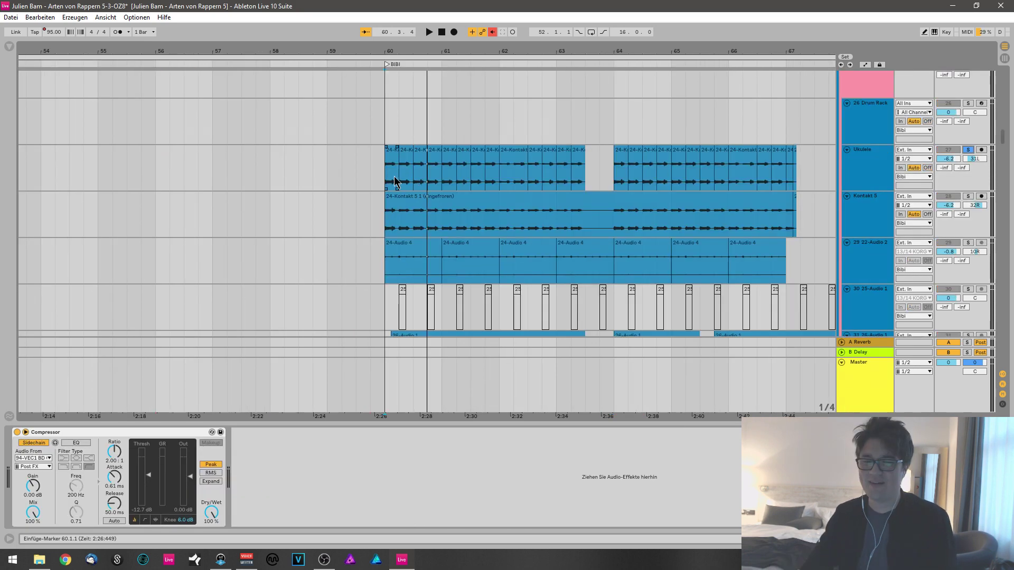
pyautogui.click(384, 180)
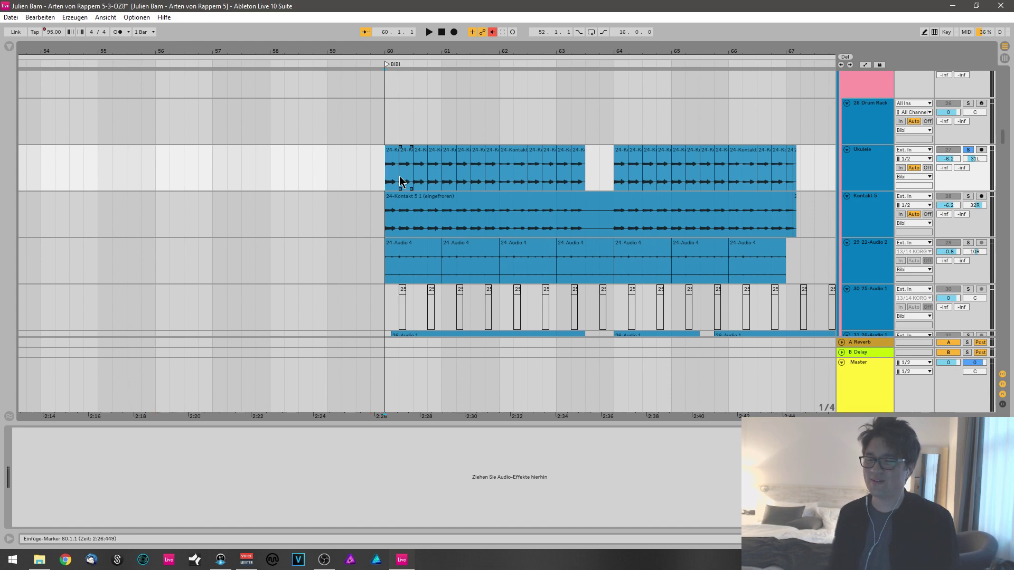
pyautogui.press('Up')
pyautogui.press('space')
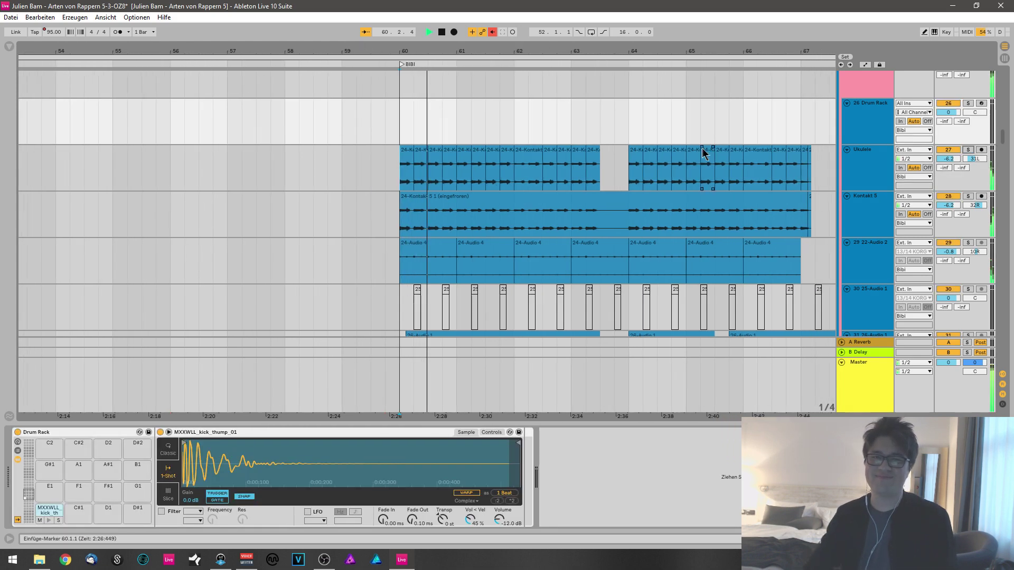
pyautogui.press('space')
pyautogui.click(968, 150)
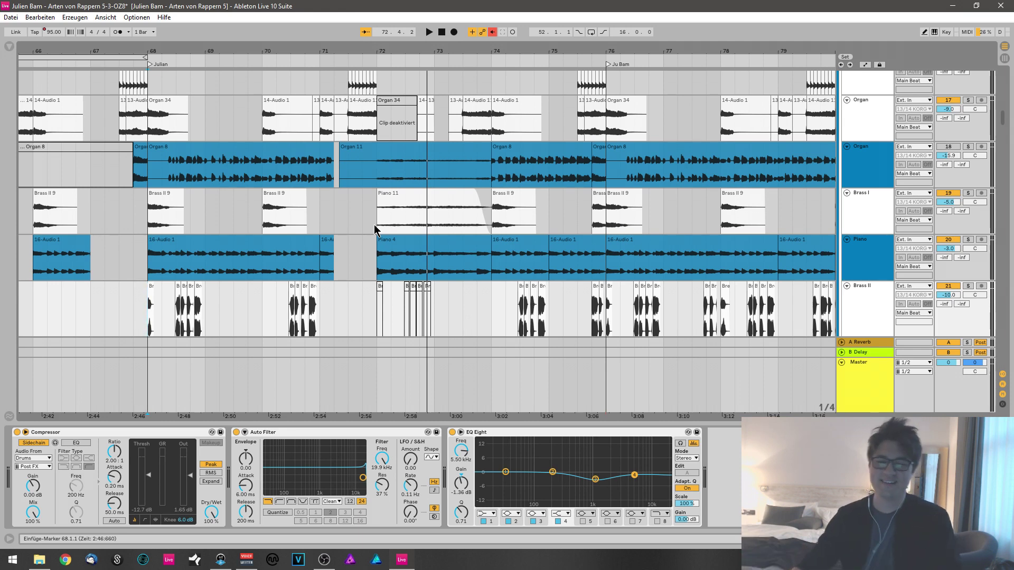
# Set the start position to bar 72 and play the second half of the Julian section.
pyautogui.click(383, 181)
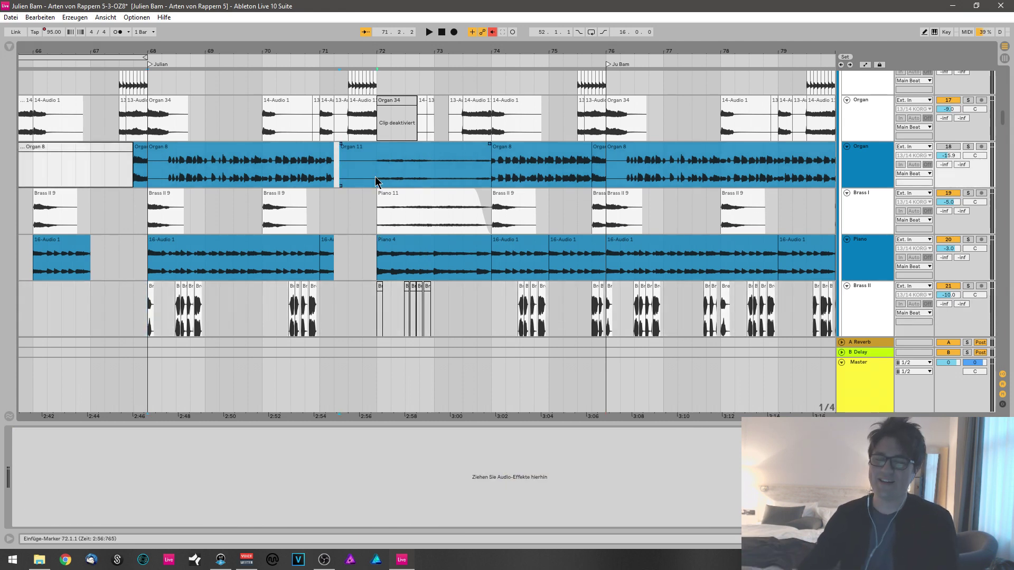
pyautogui.press('space')
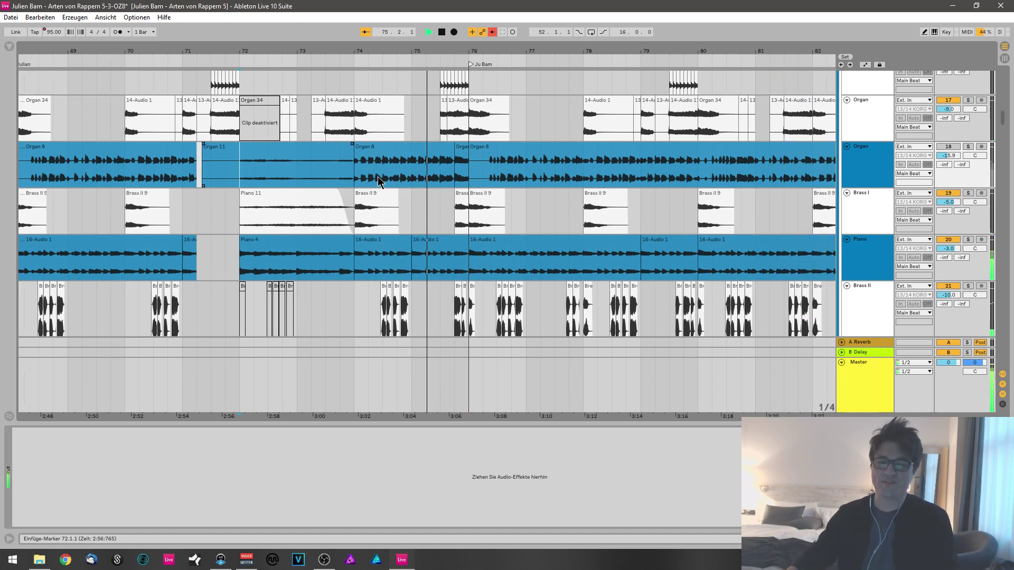
pyautogui.press('space')
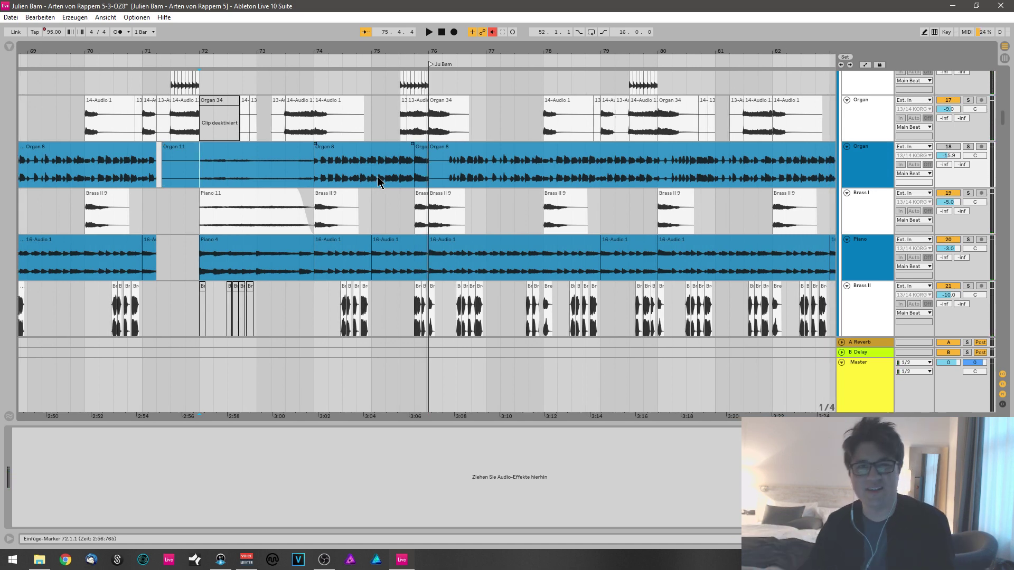
# Look through the Main Beat group's tracks and play the Ju Bam section from bar 76.
pyautogui.scroll(4, 796, 201)
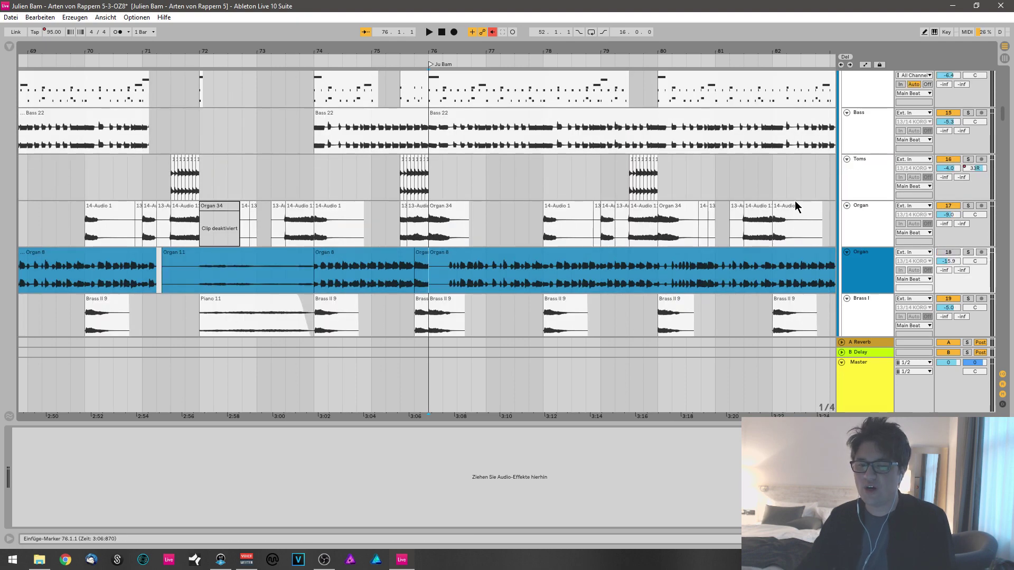
pyautogui.scroll(4, 794, 201)
pyautogui.scroll(4, 765, 180)
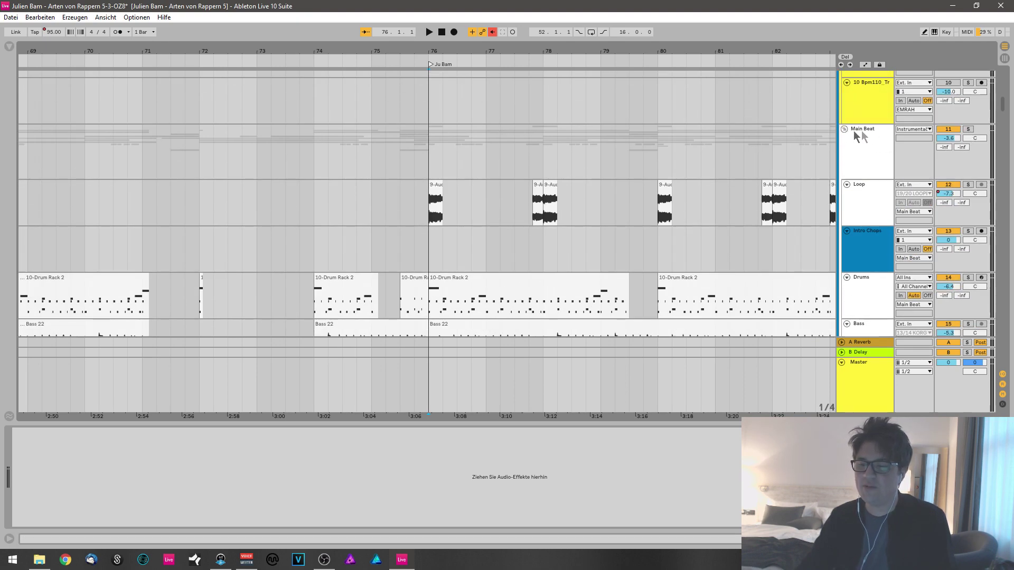
pyautogui.scroll(-5, 443, 156)
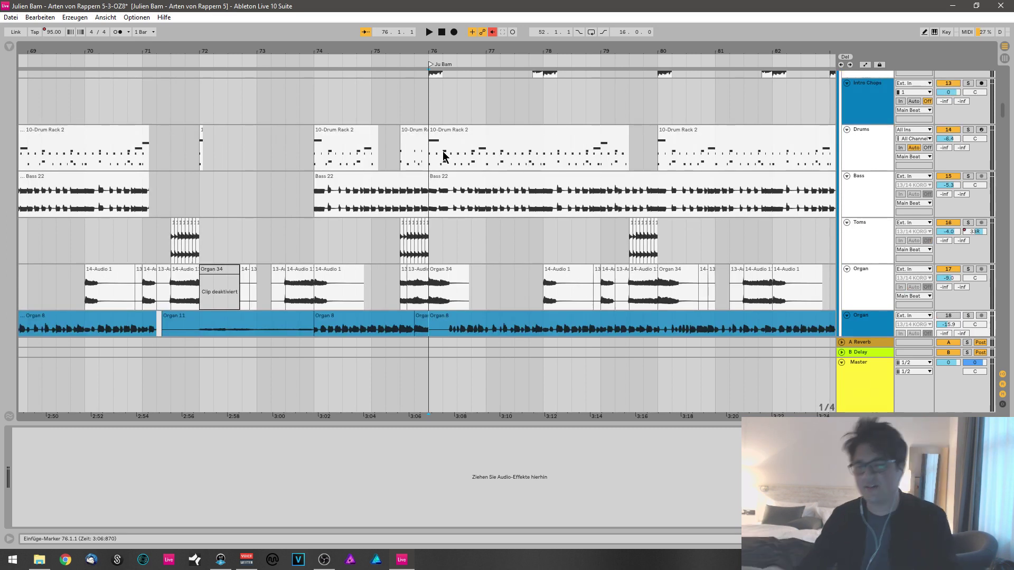
pyautogui.click(425, 110)
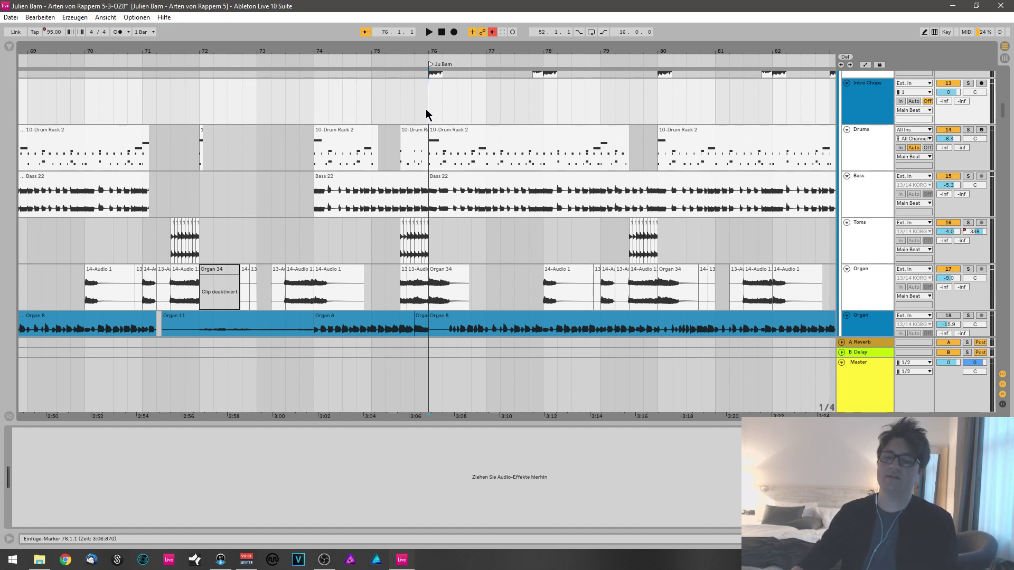
pyautogui.scroll(3, 480, 134)
pyautogui.press('space')
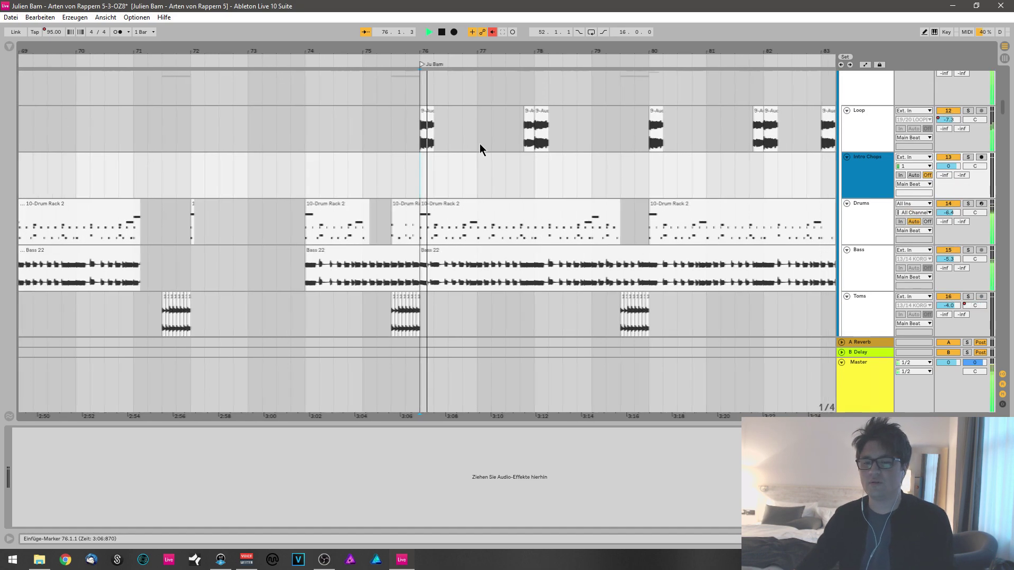
# Set the start position to bar 84 and play the WWW section.
pyautogui.hscroll(3, 479, 144)
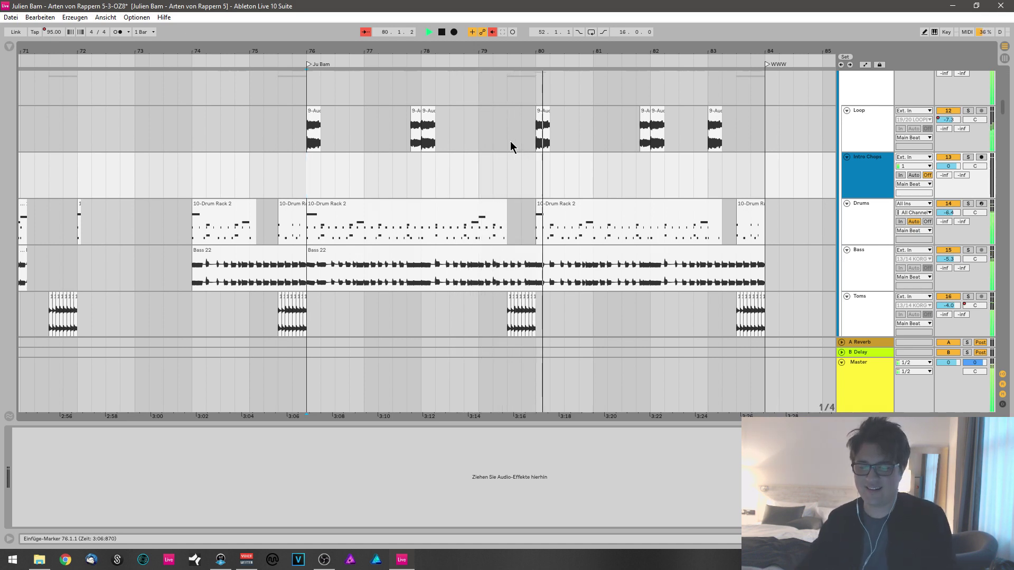
pyautogui.hscroll(3, 661, 188)
pyautogui.hscroll(3, 651, 179)
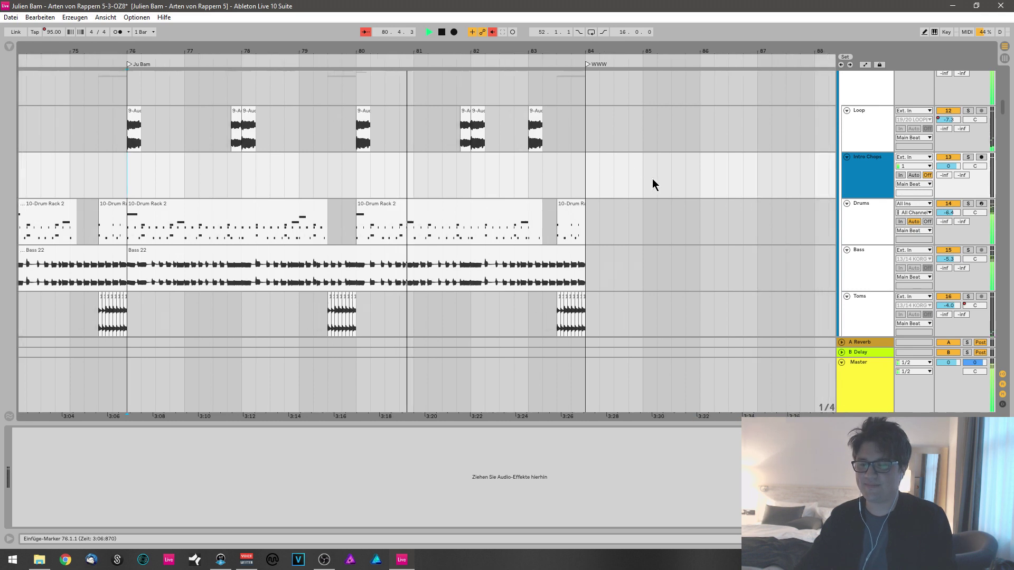
pyautogui.hscroll(3, 588, 182)
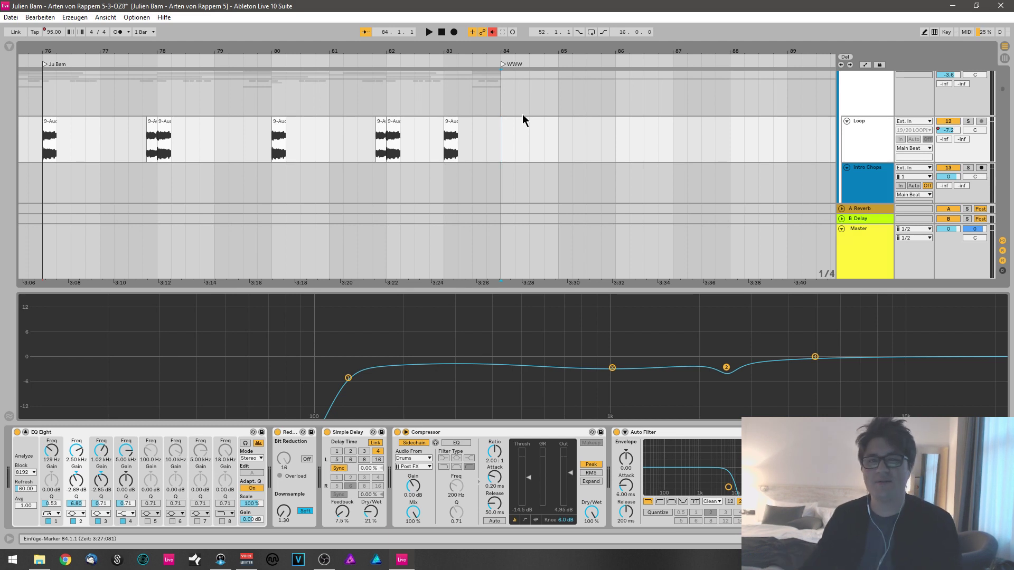
pyautogui.press('space')
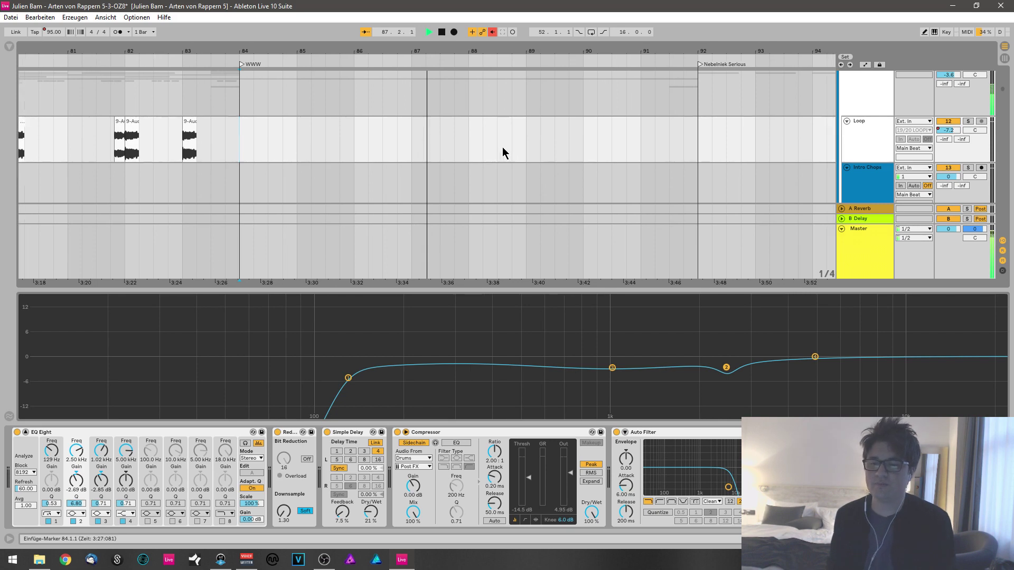
# Locate the WWW group's tracks and play the 133 115-Audio track soloed from bar 84.4.
pyautogui.scroll(-3, 531, 143)
pyautogui.scroll(-15, 531, 142)
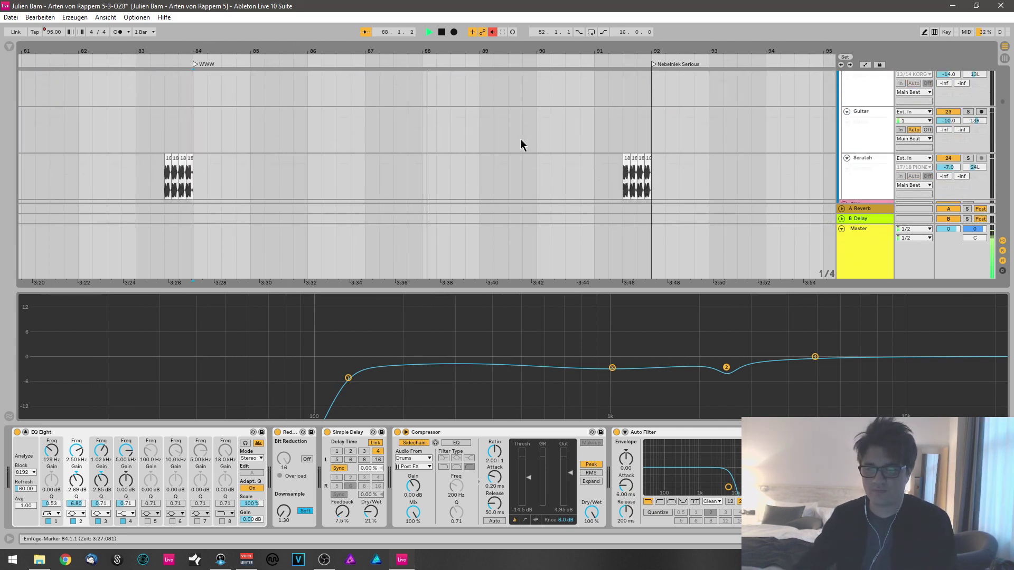
pyautogui.scroll(-10, 517, 152)
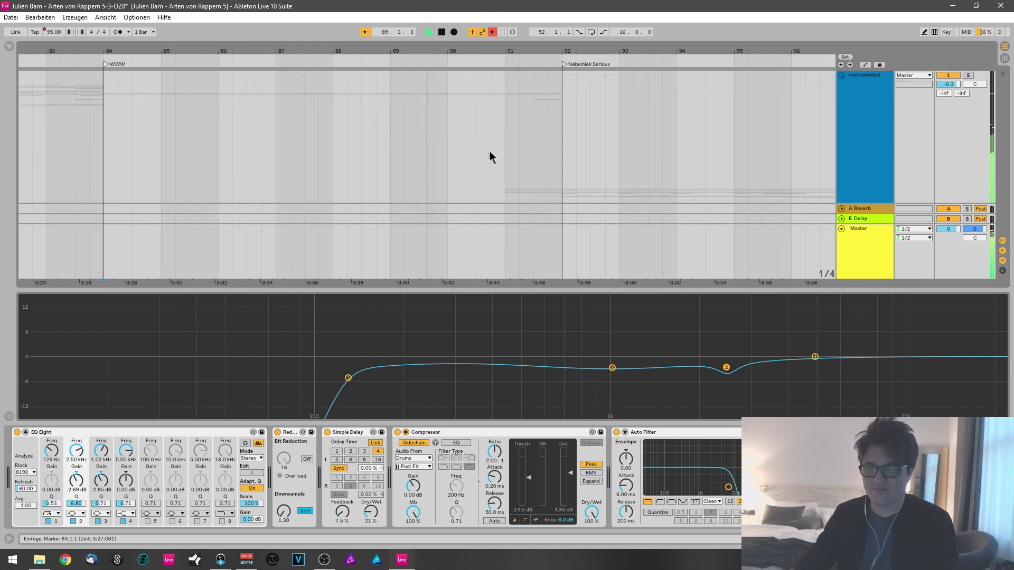
pyautogui.scroll(5, 489, 161)
pyautogui.scroll(-15, 480, 156)
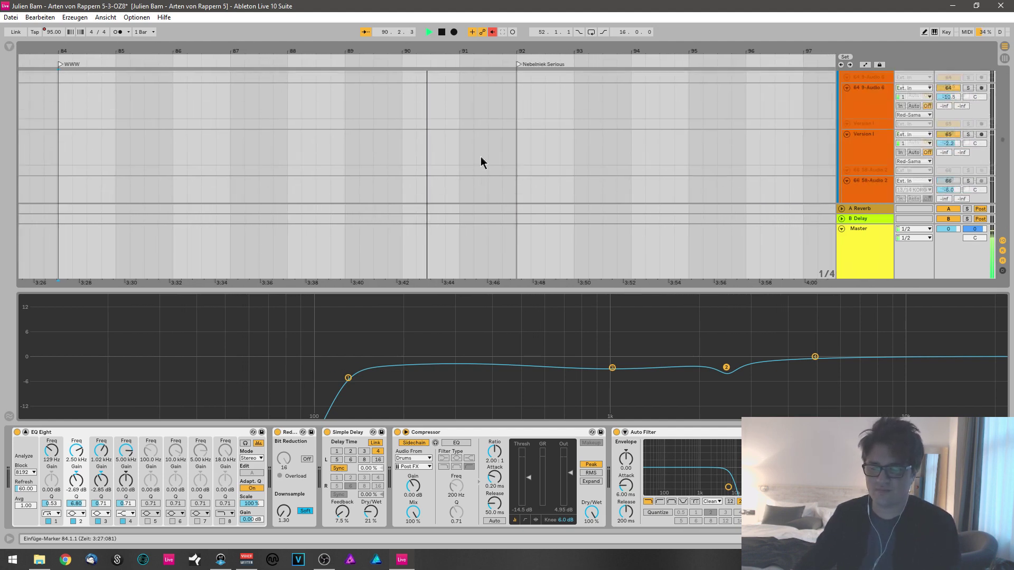
pyautogui.click(241, 122)
pyautogui.press('space')
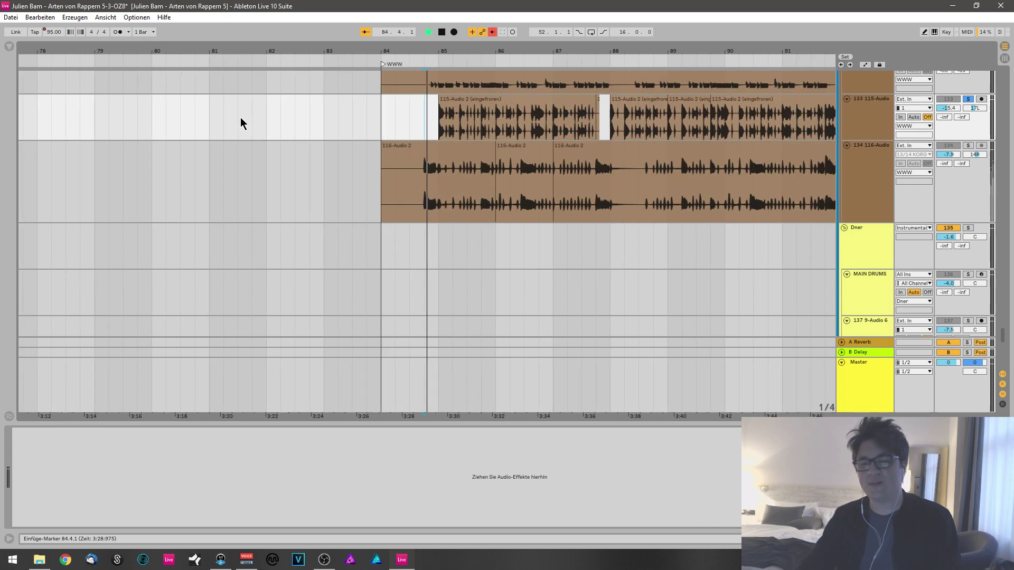
# Solo the 134 116-Audio track and play it from bar 84.
pyautogui.click(974, 147)
pyautogui.press('space')
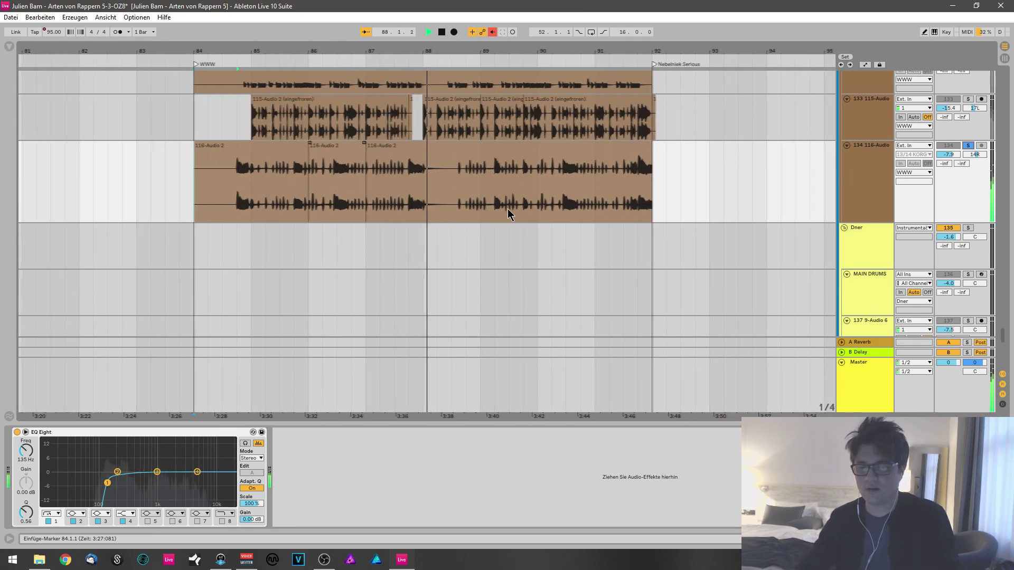
pyautogui.press('space')
# Solo the 133 115-Audio track together with 134 116-Audio and play both from bar 85.
pyautogui.click(967, 99)
pyautogui.click(219, 129)
pyautogui.click(247, 132)
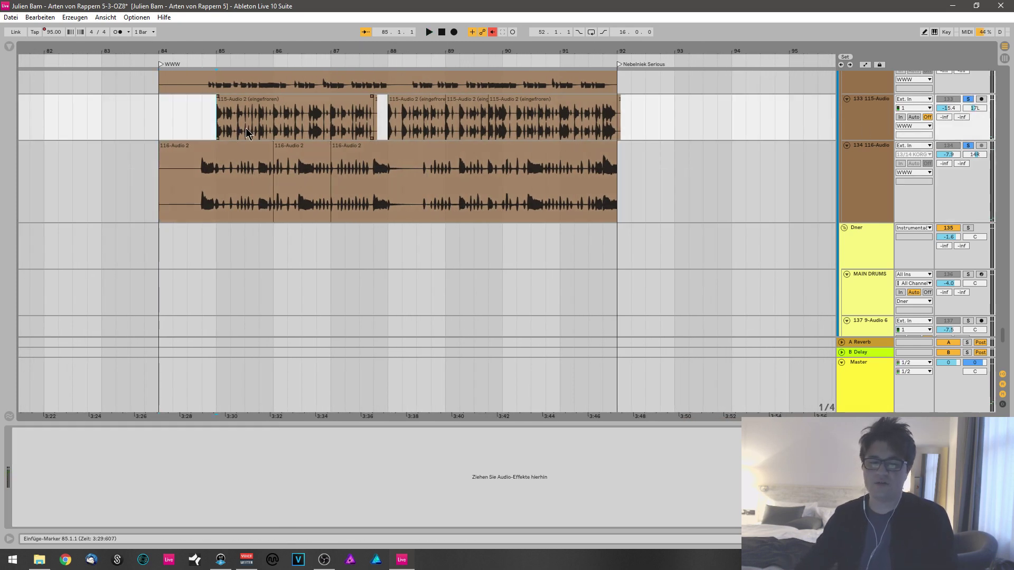
pyautogui.press('space')
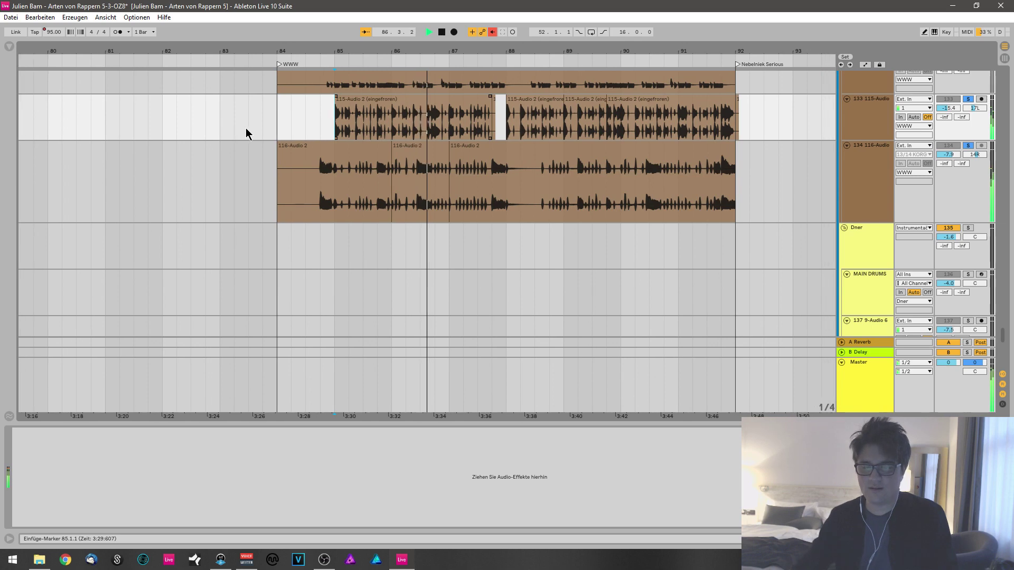
# Add the Bass and 131 Breakbeat tracks to the soloed WWW tracks during playback.
pyautogui.scroll(2, 913, 125)
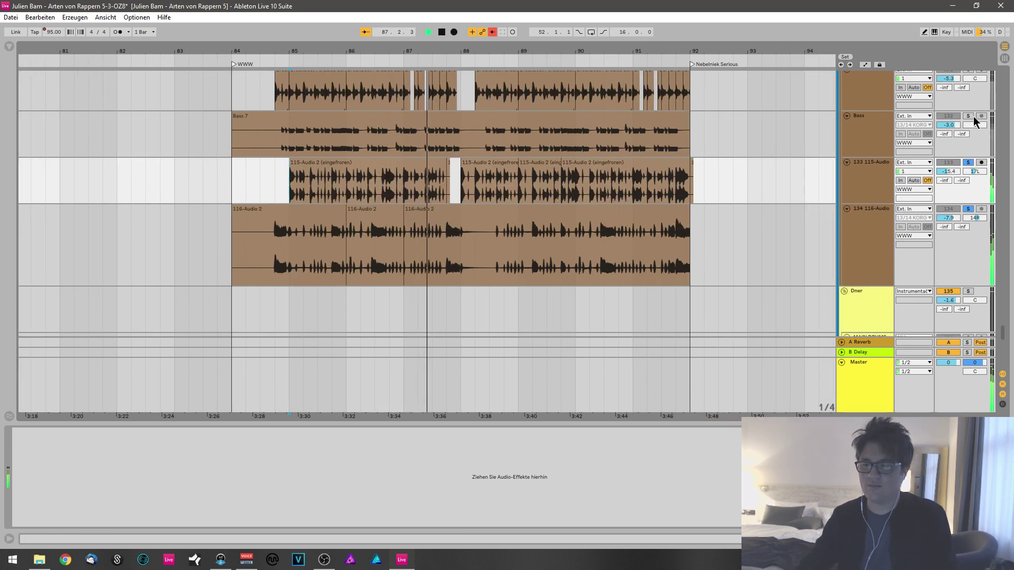
pyautogui.scroll(3, 535, 129)
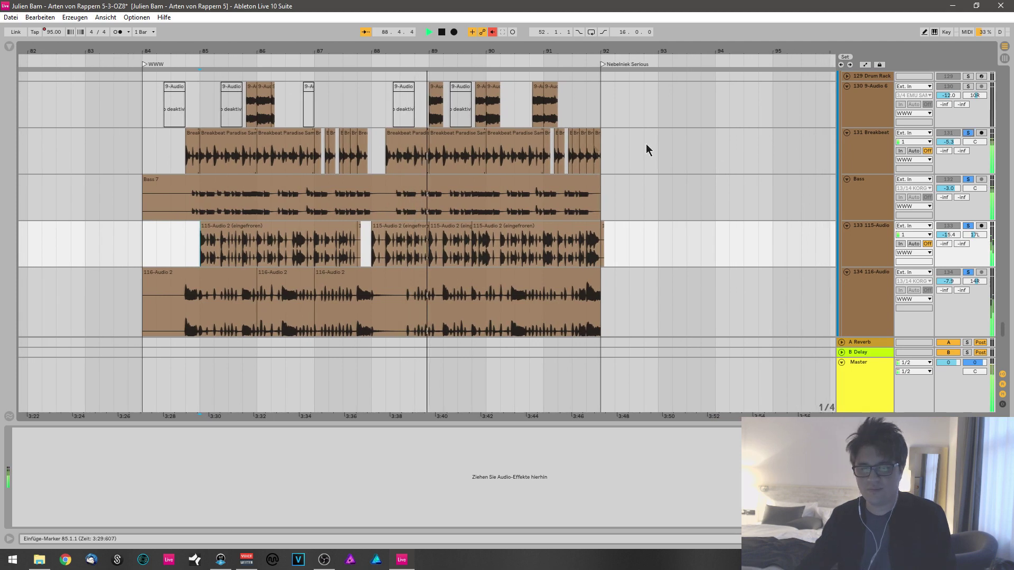
pyautogui.scroll(3, 488, 198)
# Set the start position to bar 91.3 on the 130 9-Audio 6 track and play into the Nebelniek Serious section.
pyautogui.click(489, 197)
pyautogui.press('space')
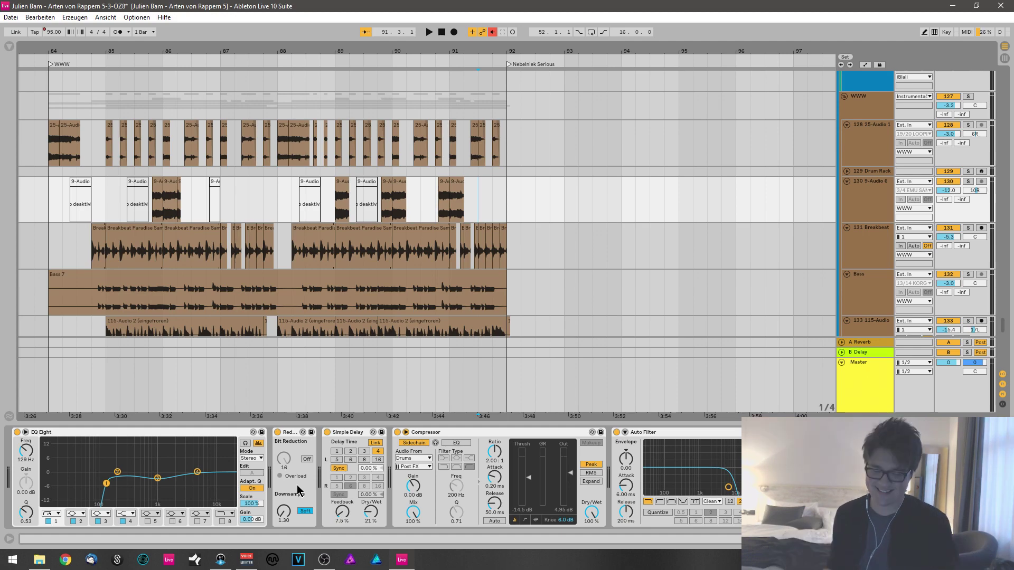
pyautogui.press('space')
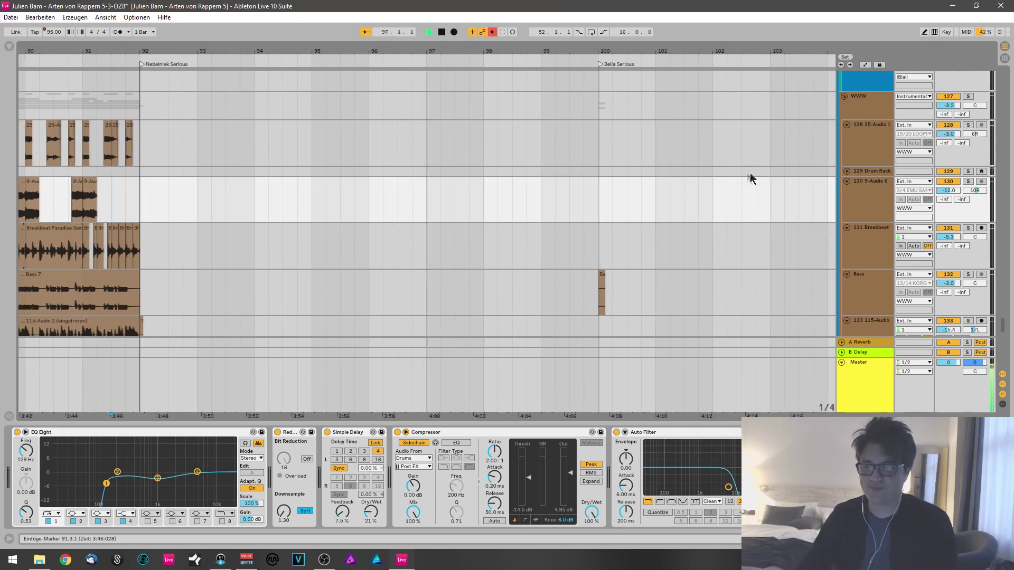
pyautogui.press('space')
# Locate the NEBELNIEK group's tracks, play the 110 Sylenth1 track soloed from bar 96, and end its solo.
pyautogui.scroll(10, 736, 176)
pyautogui.scroll(5, 494, 292)
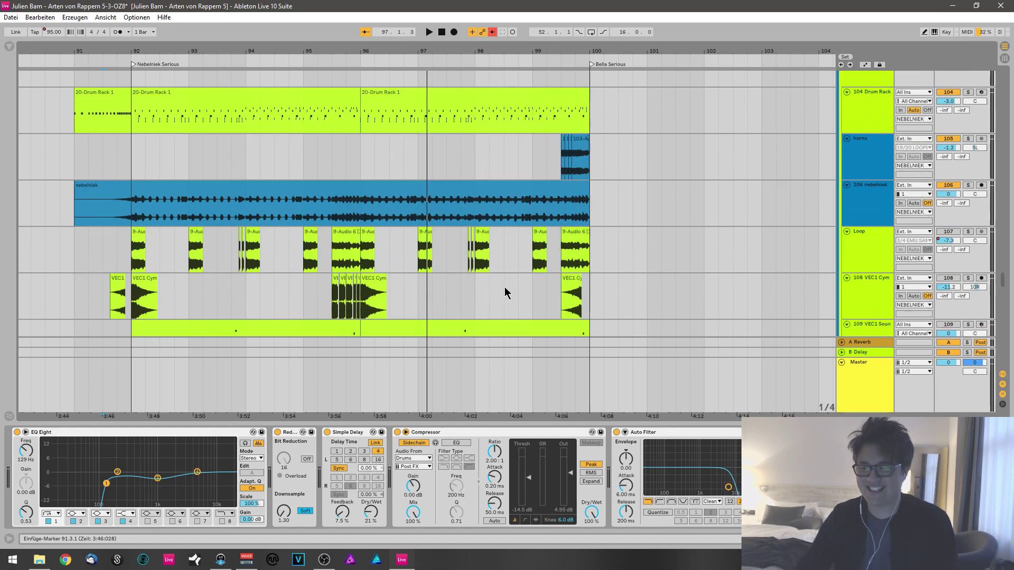
pyautogui.scroll(-3, 723, 206)
pyautogui.click(373, 252)
pyautogui.press('space')
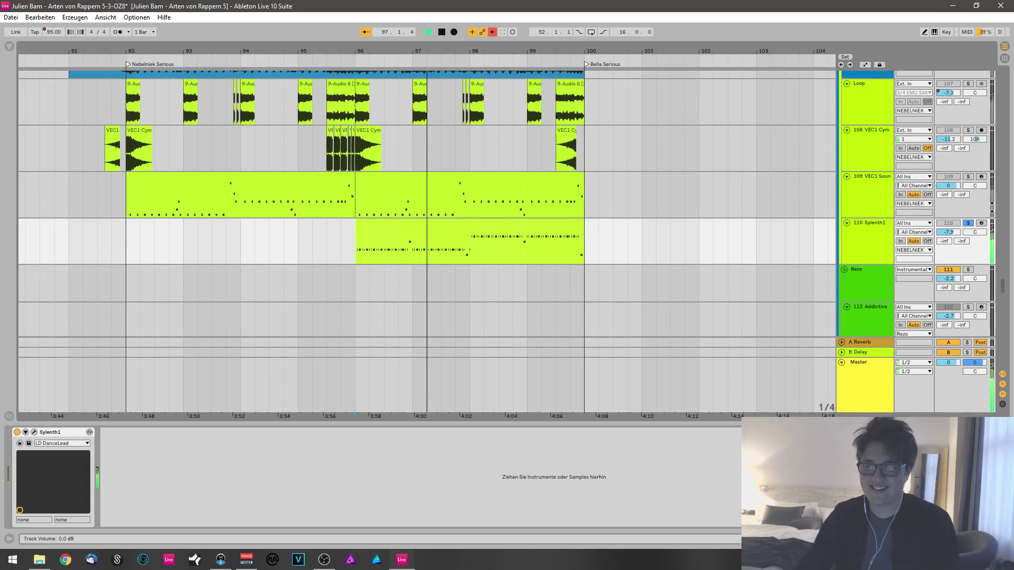
pyautogui.click(968, 223)
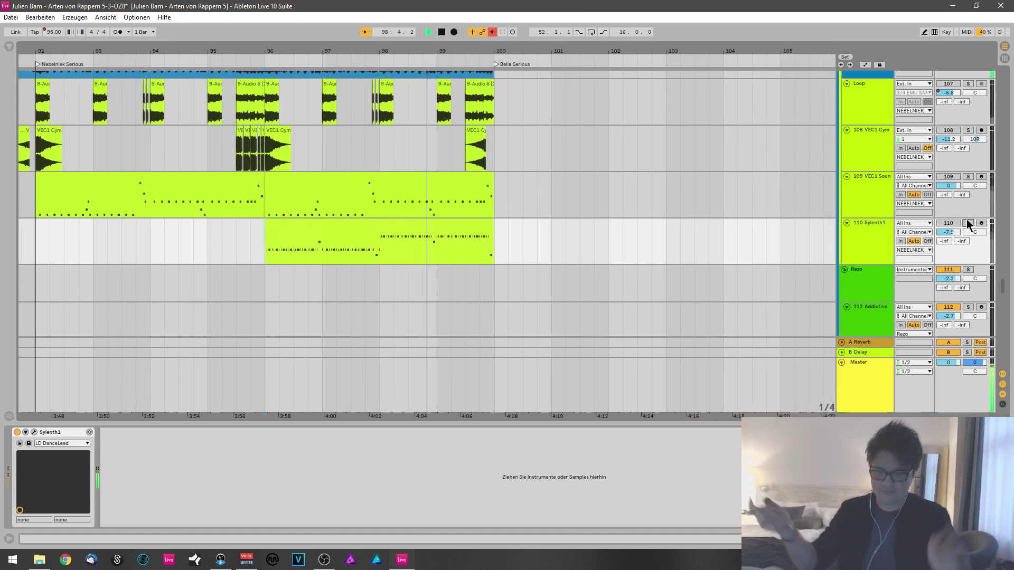
# Place the start position at bar 100 on the Bella Serious marker and start playback.
pyautogui.scroll(15, 340, 125)
pyautogui.click(559, 134)
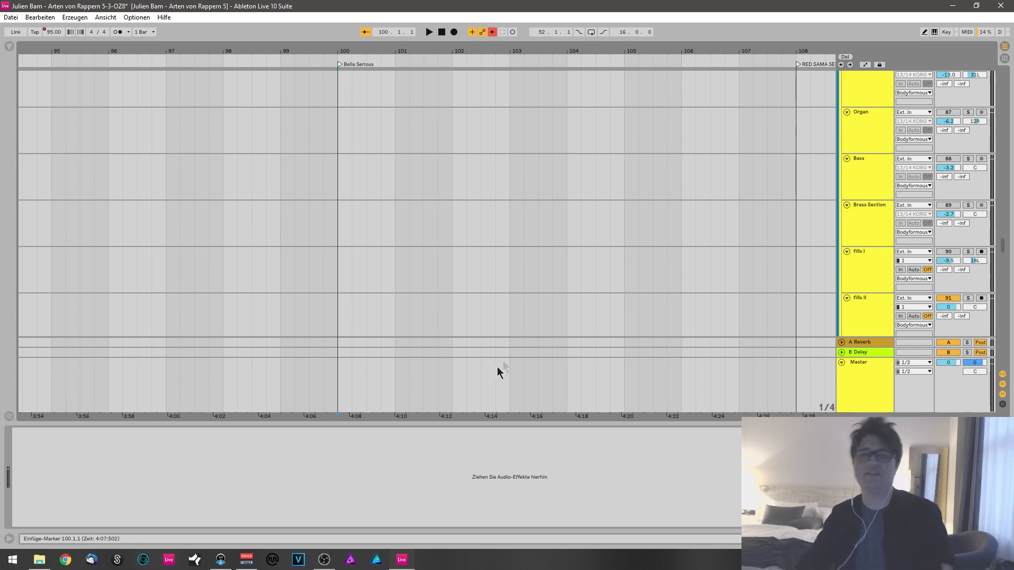
pyautogui.click(340, 150)
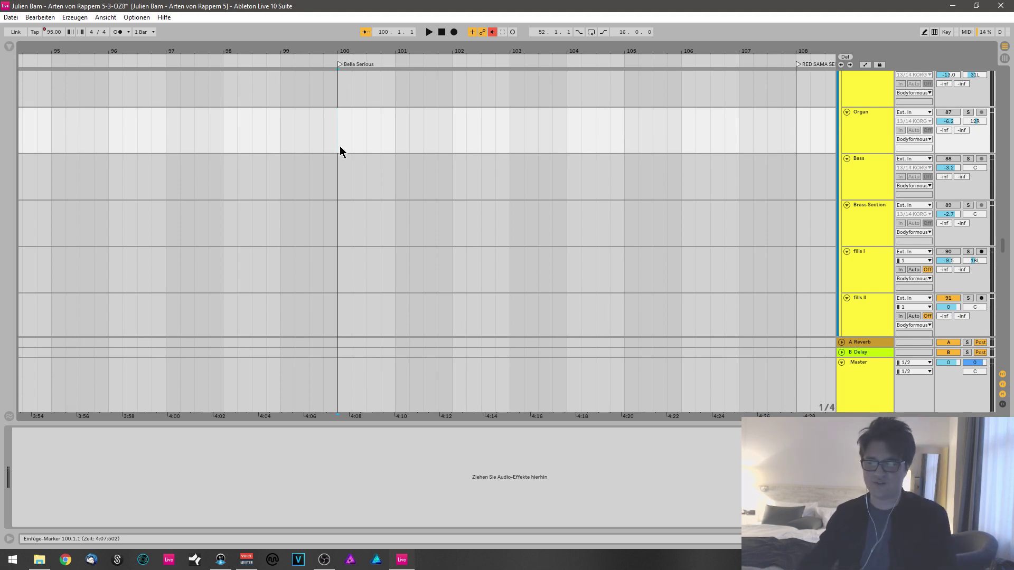
pyautogui.scroll(5, 359, 160)
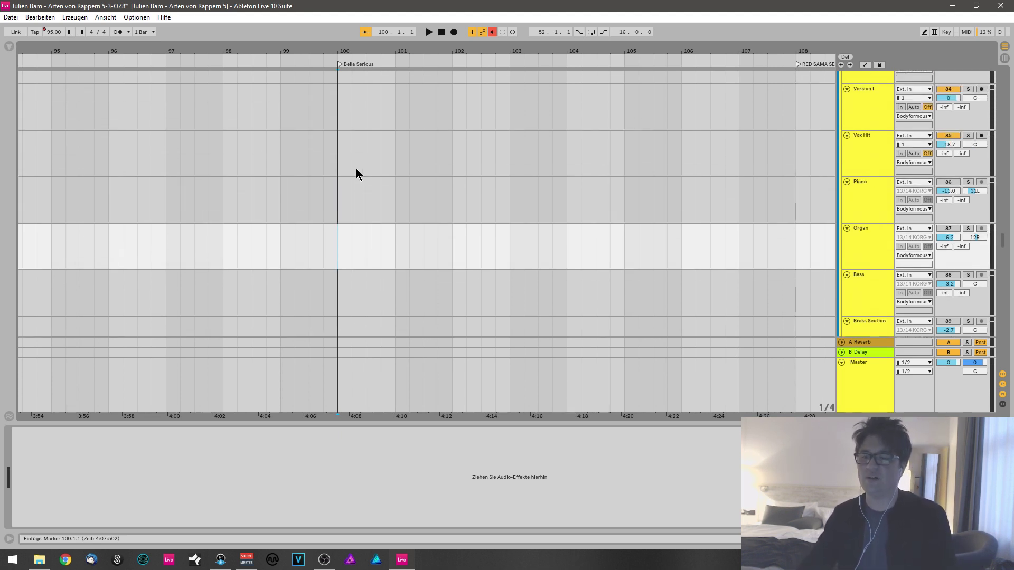
pyautogui.press('space')
# Locate the Bella group and look through its tracks down to the 43-Group during playback.
pyautogui.scroll(10, 380, 159)
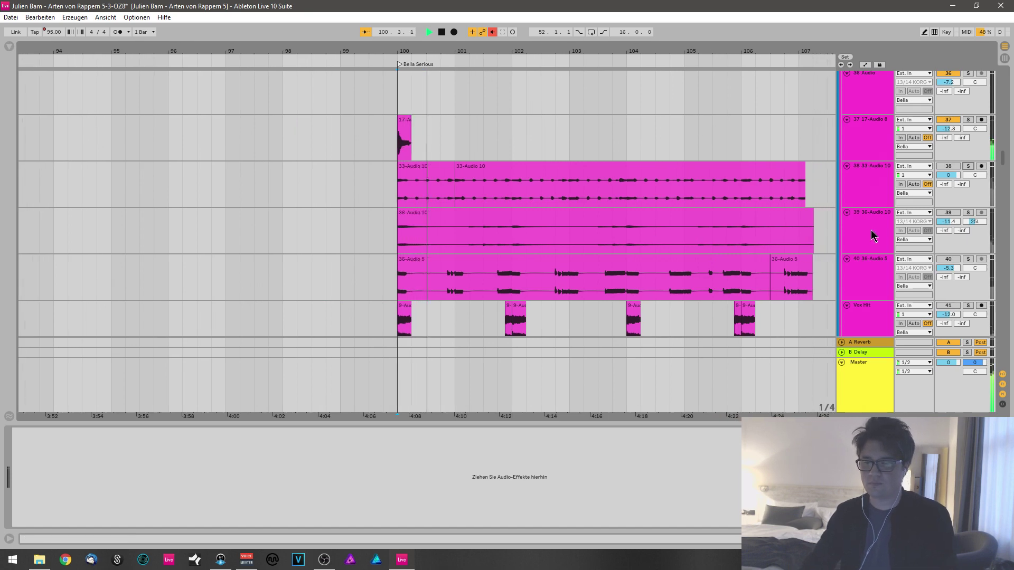
pyautogui.scroll(8, 898, 230)
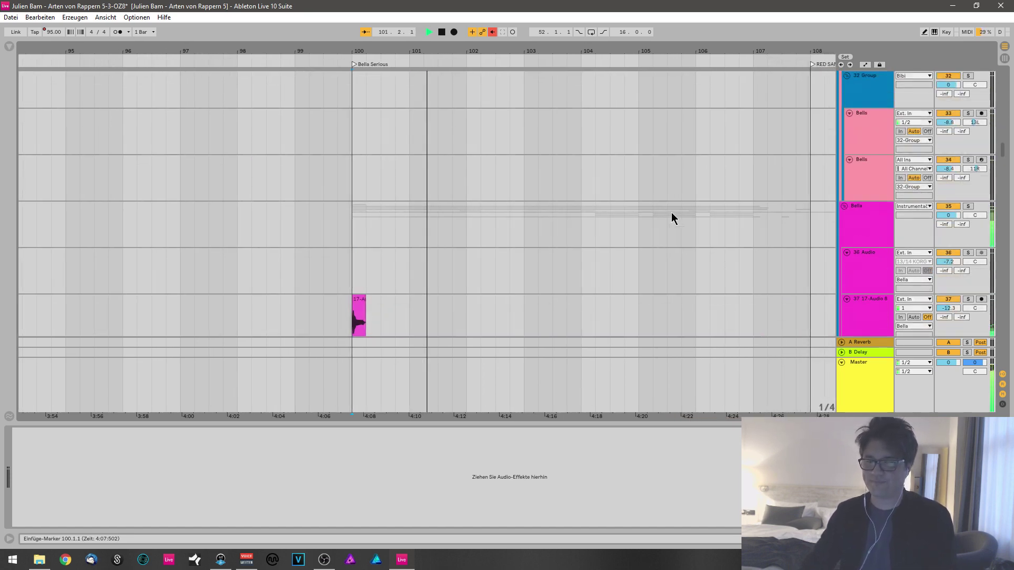
pyautogui.scroll(5, 673, 218)
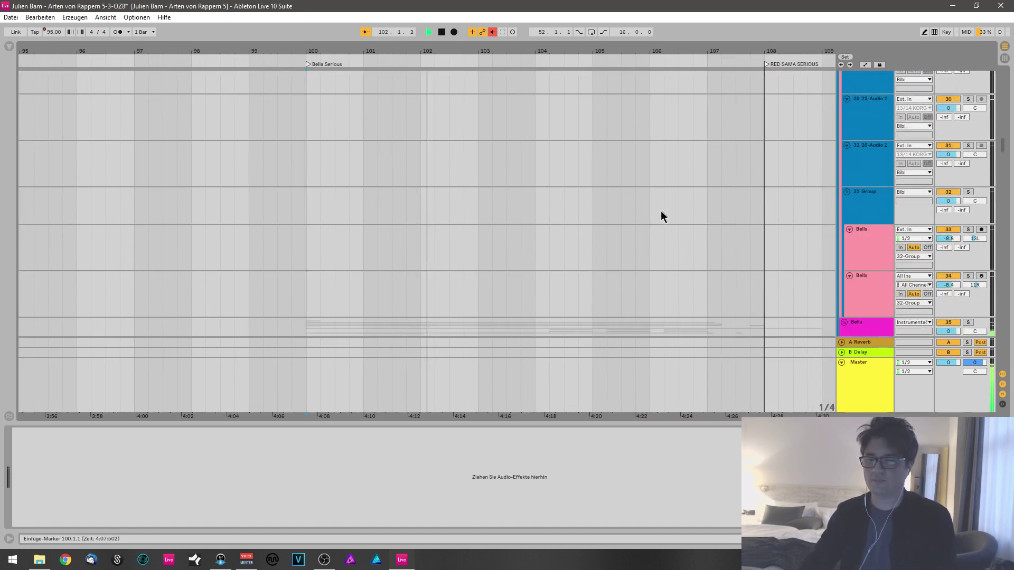
pyautogui.scroll(-8, 659, 220)
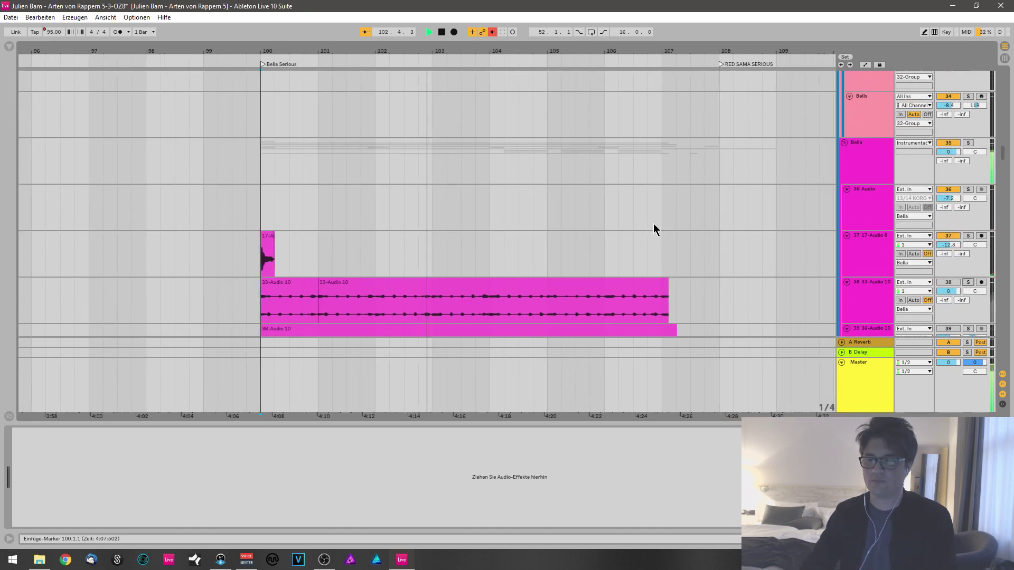
pyautogui.scroll(-6, 645, 231)
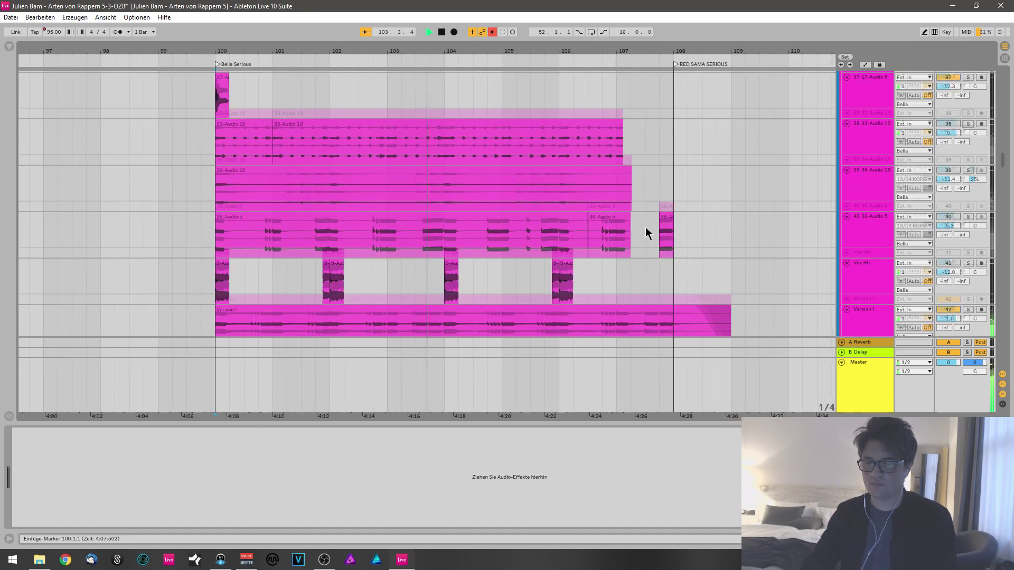
pyautogui.scroll(-4, 645, 232)
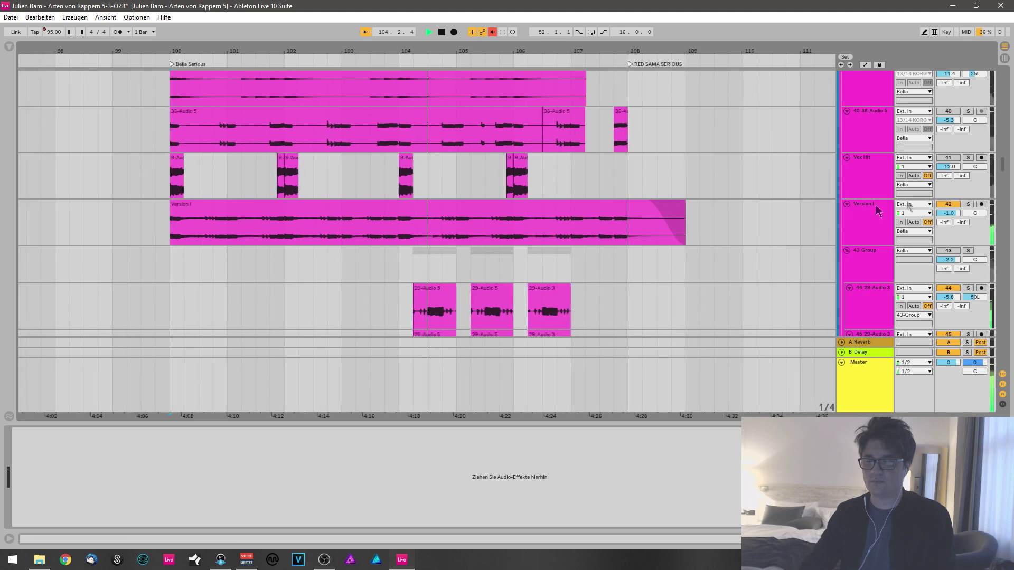
# Move the start position to bar 108 at RED SAMA SERIOUS and play the Red-Sama group briefly.
pyautogui.scroll(14, 470, 184)
pyautogui.click(469, 184)
pyautogui.press('space')
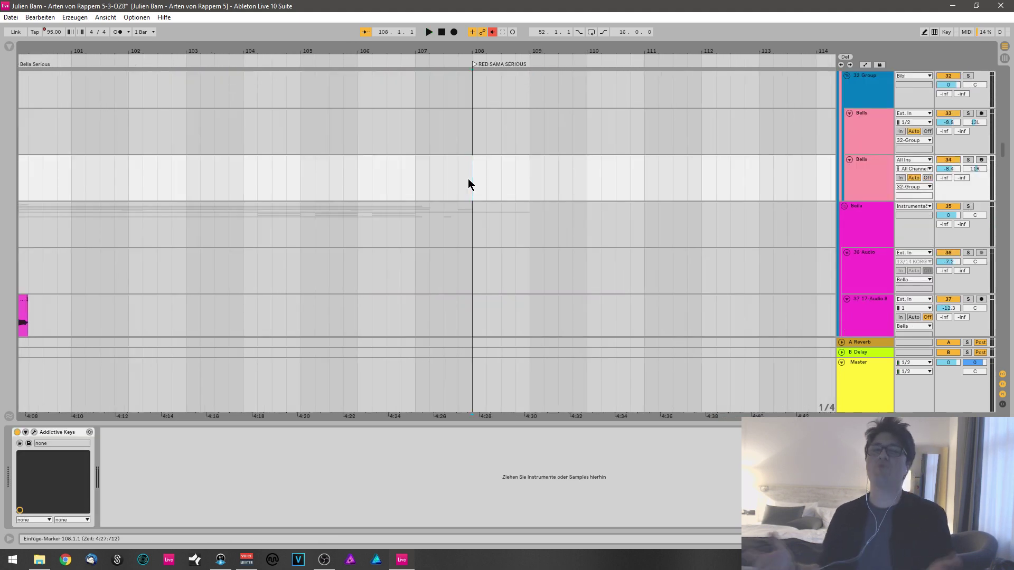
pyautogui.scroll(-15, 446, 229)
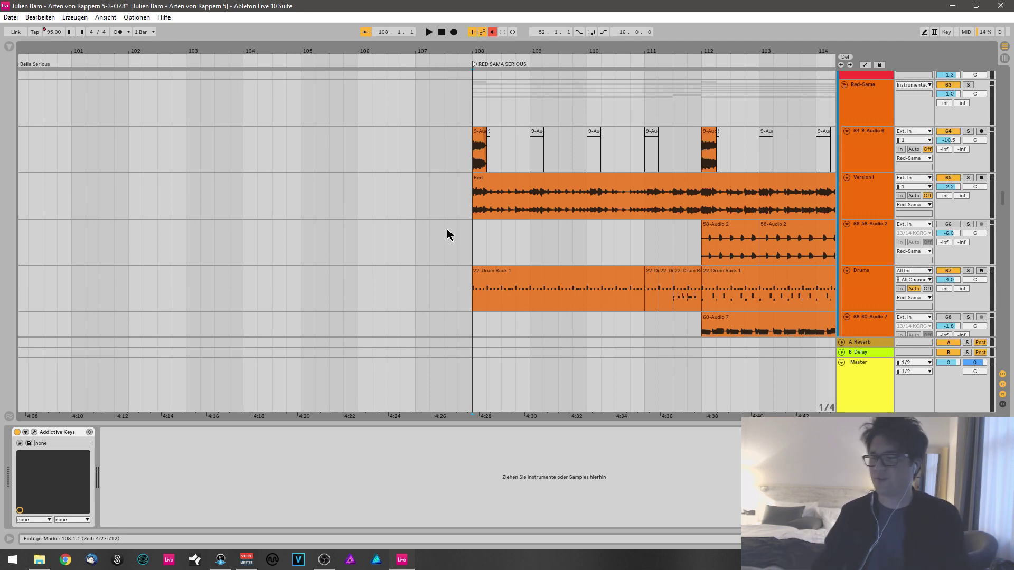
pyautogui.click(474, 239)
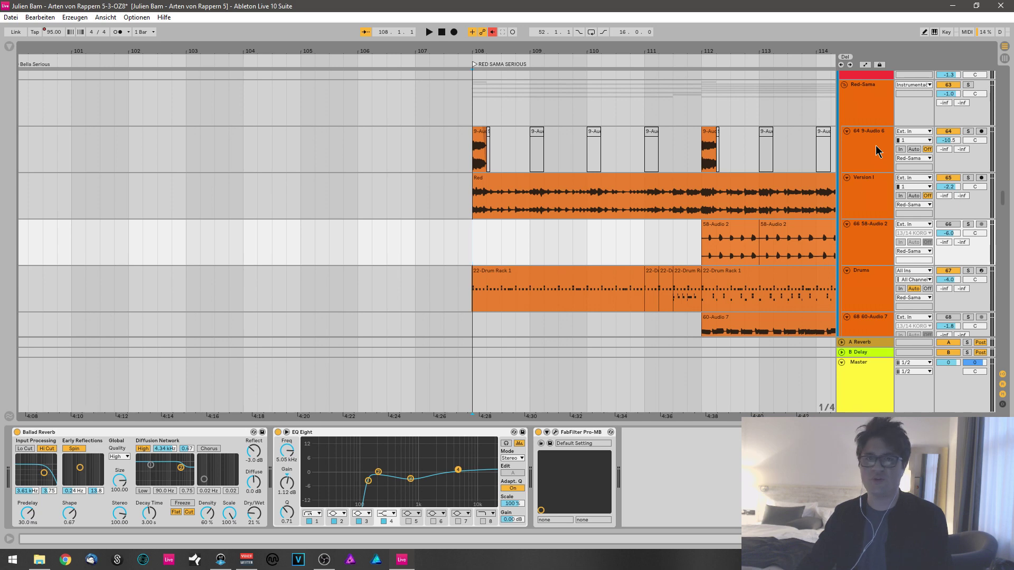
pyautogui.click(565, 194)
pyautogui.press('space')
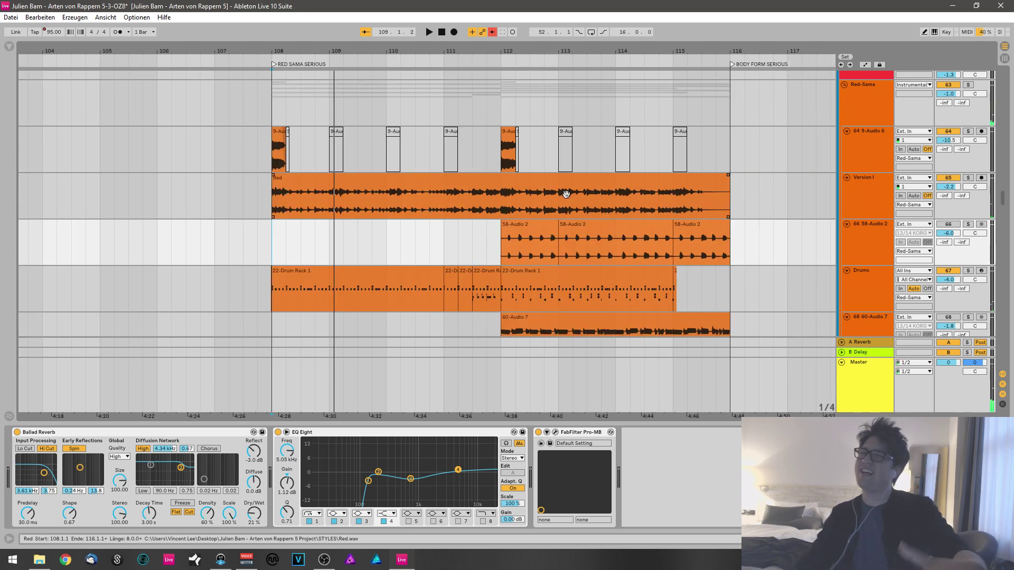
# Solo the 69 61-Audio 18 track and play it from bar 108.
pyautogui.scroll(-5, 909, 310)
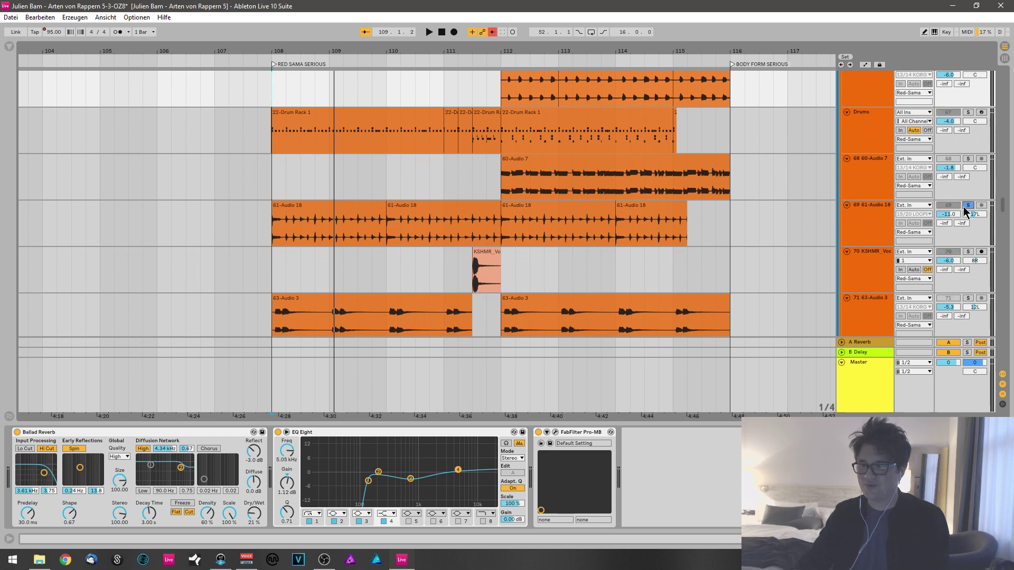
pyautogui.click(281, 244)
pyautogui.press('space')
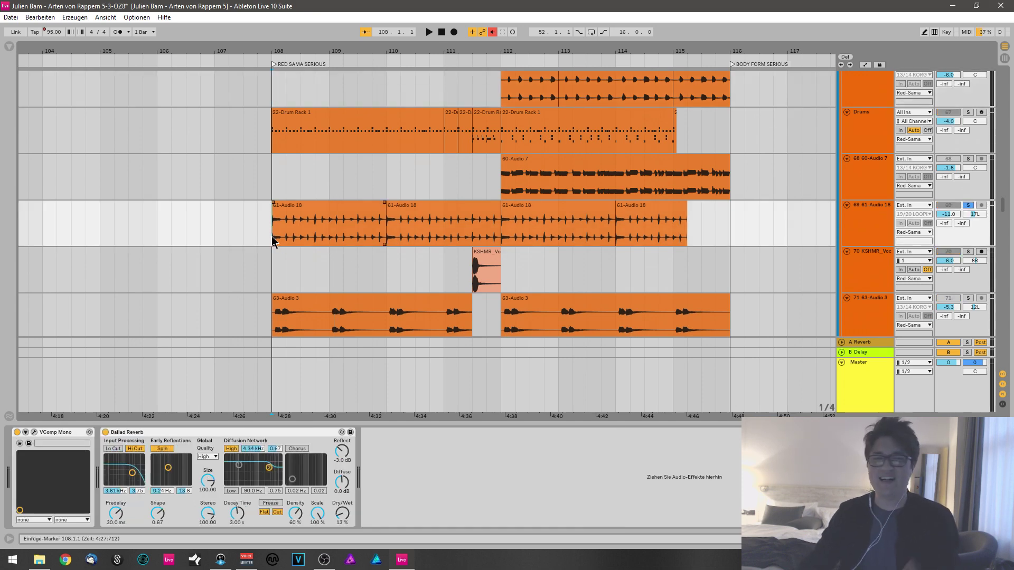
pyautogui.press('space')
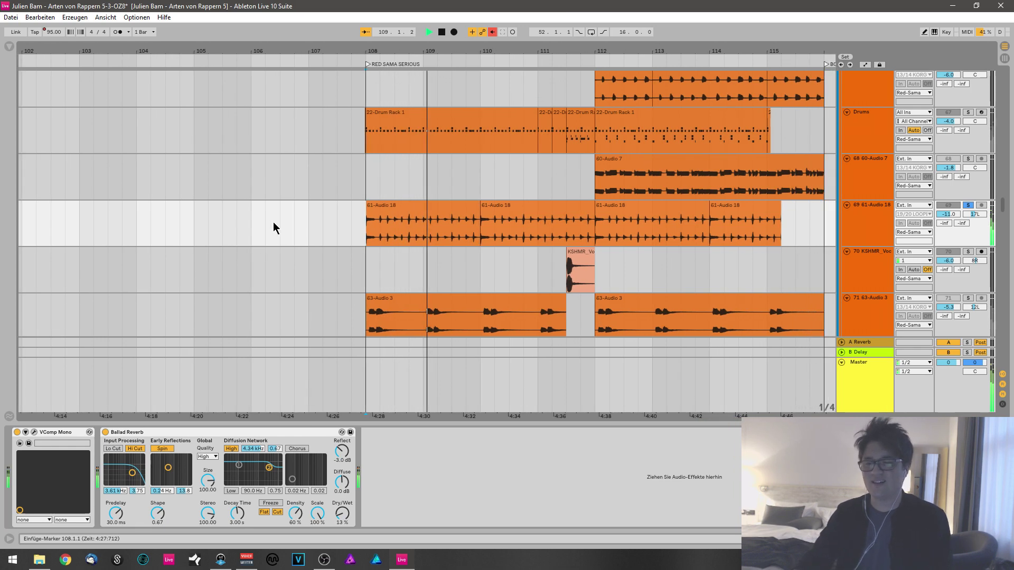
pyautogui.press('space')
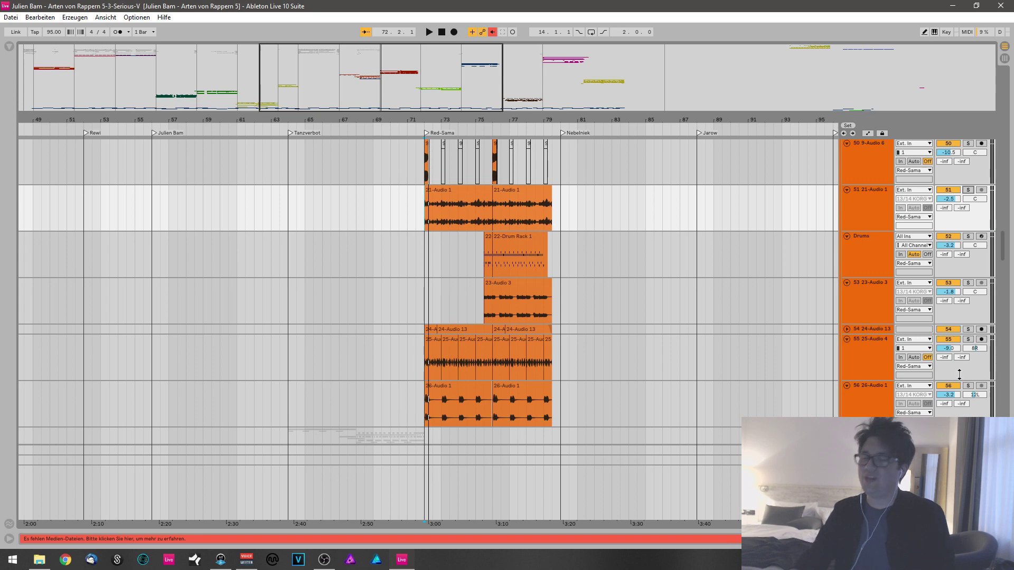
# Play the Red-Sama section from bar 72, soloing 26-Audio 1, 25-Audio 4, 24-Audio 13, 23-Audio 3 and Drums in turn.
pyautogui.press('space')
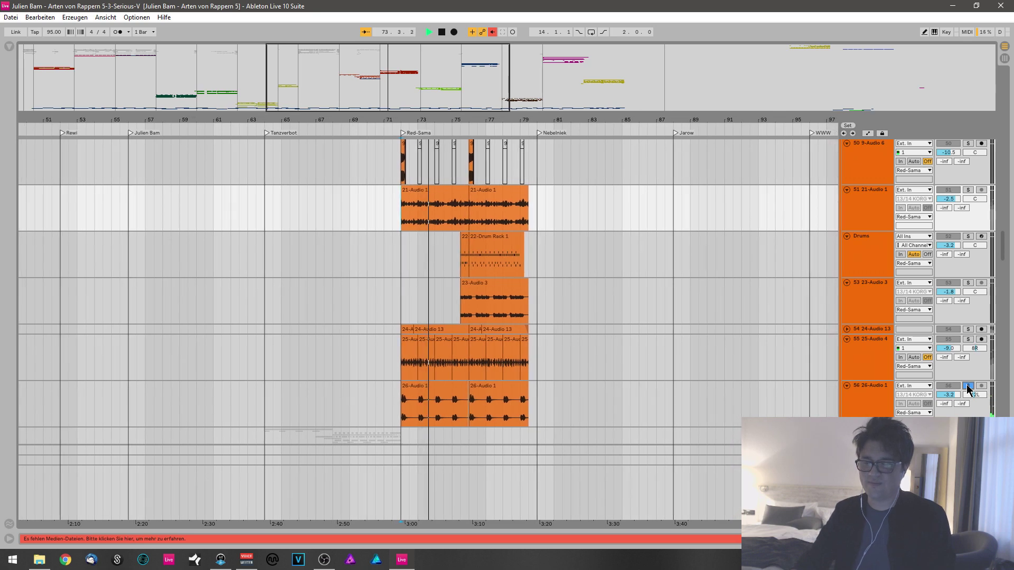
pyautogui.click(968, 341)
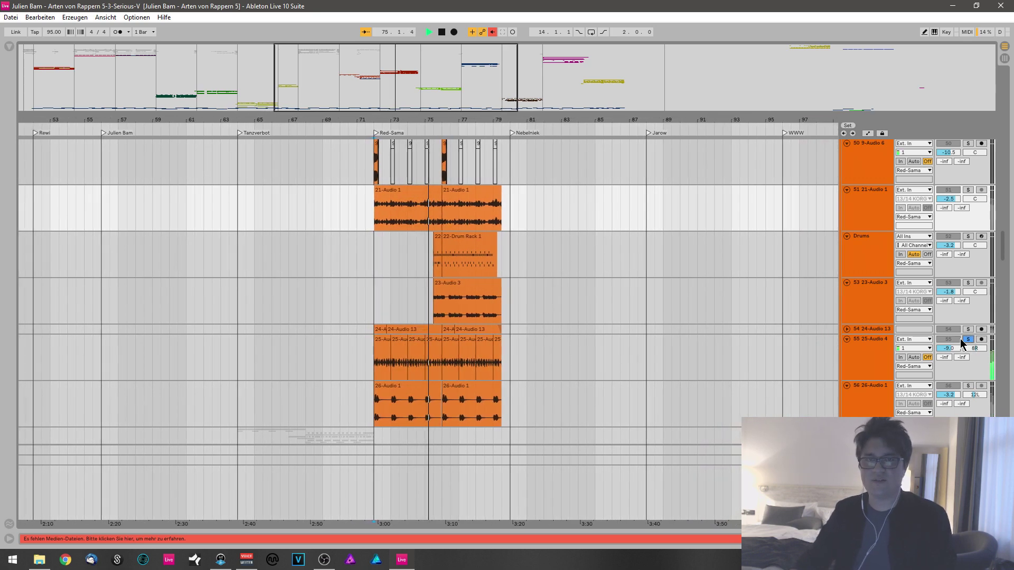
pyautogui.click(968, 329)
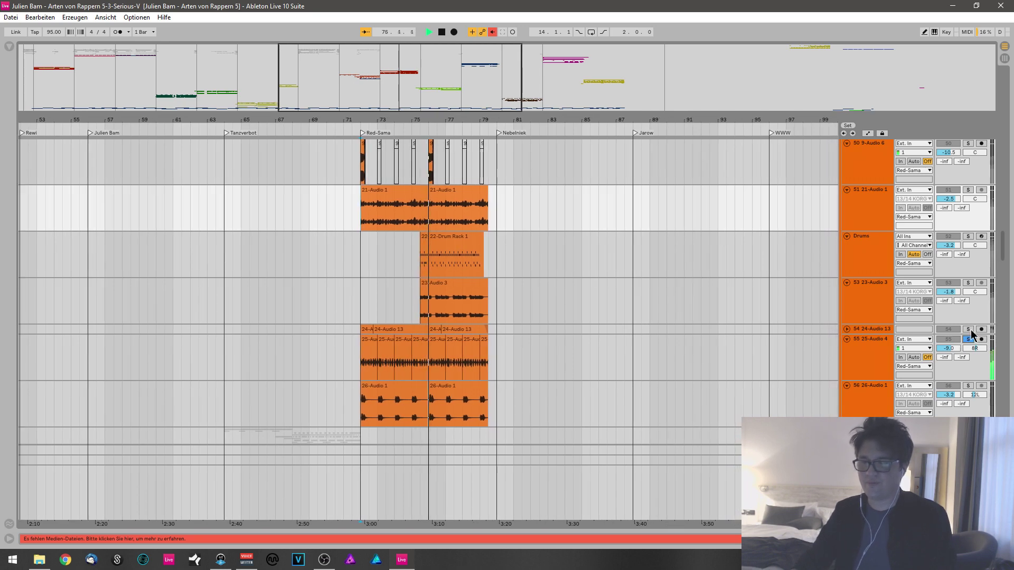
pyautogui.click(968, 282)
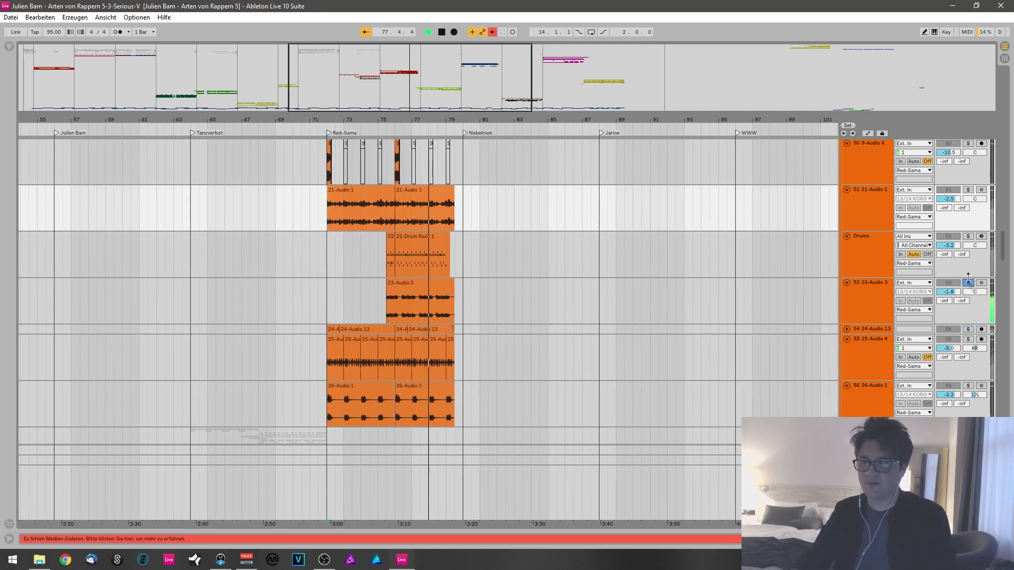
pyautogui.click(967, 236)
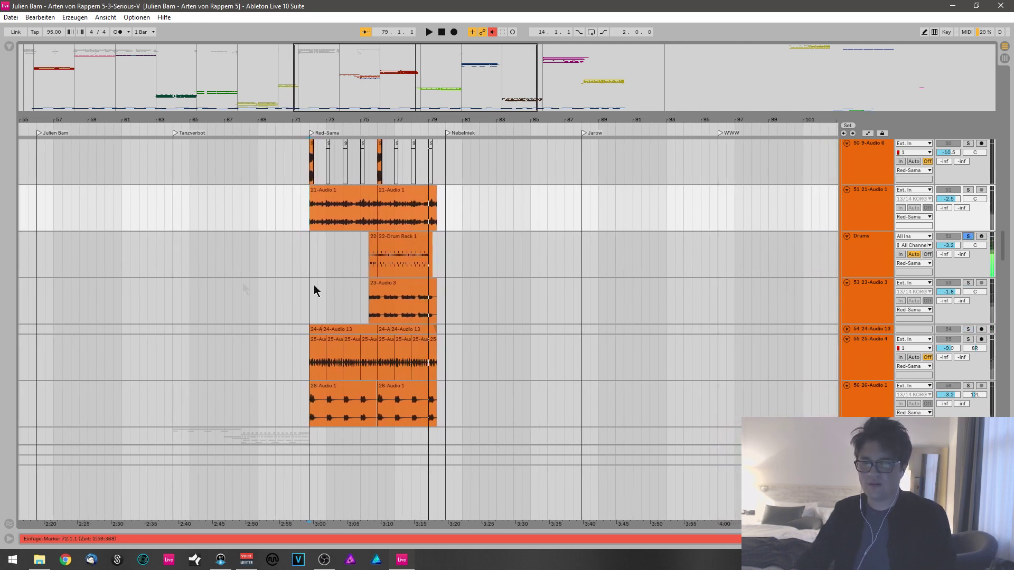
# Replay the soloed Drums track from bar 75.3, switch the solo to 51 21-Audio 1, and stop playback.
pyautogui.click(369, 267)
pyautogui.press('space')
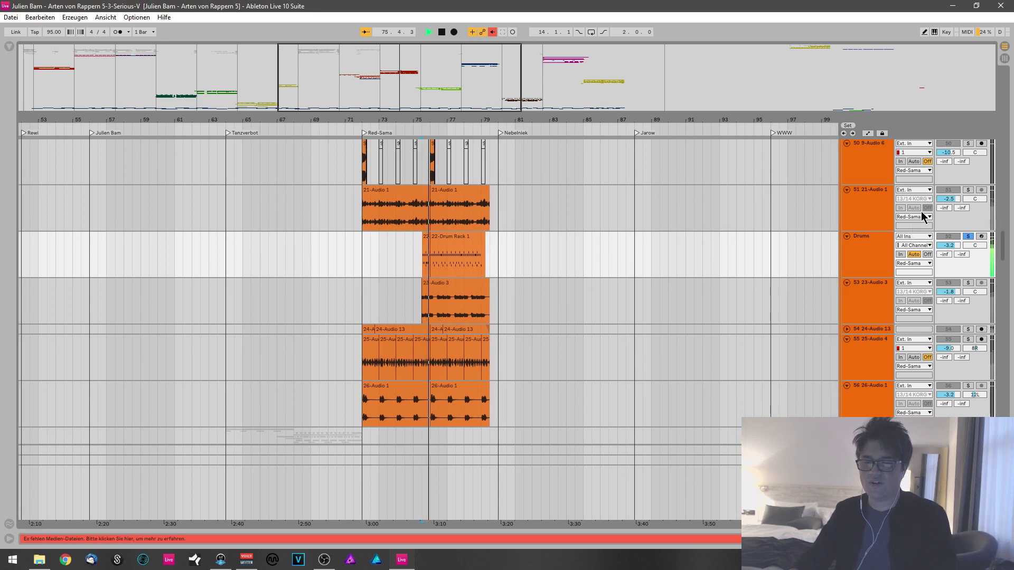
pyautogui.click(967, 190)
pyautogui.press('space')
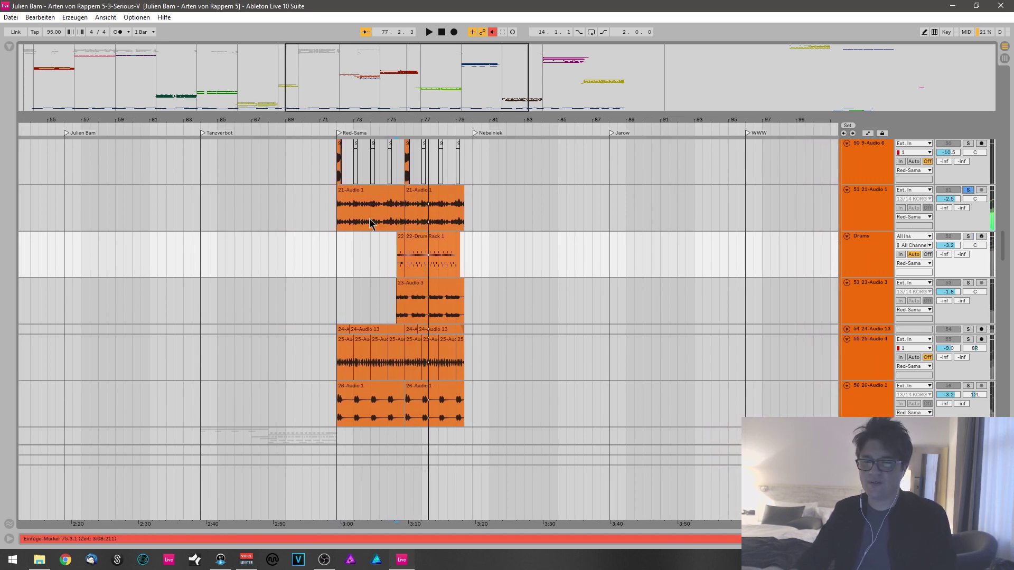
# Play the soloed 51 21-Audio 1 track from bar 72, and solo the Red-Sama group.
pyautogui.click(364, 220)
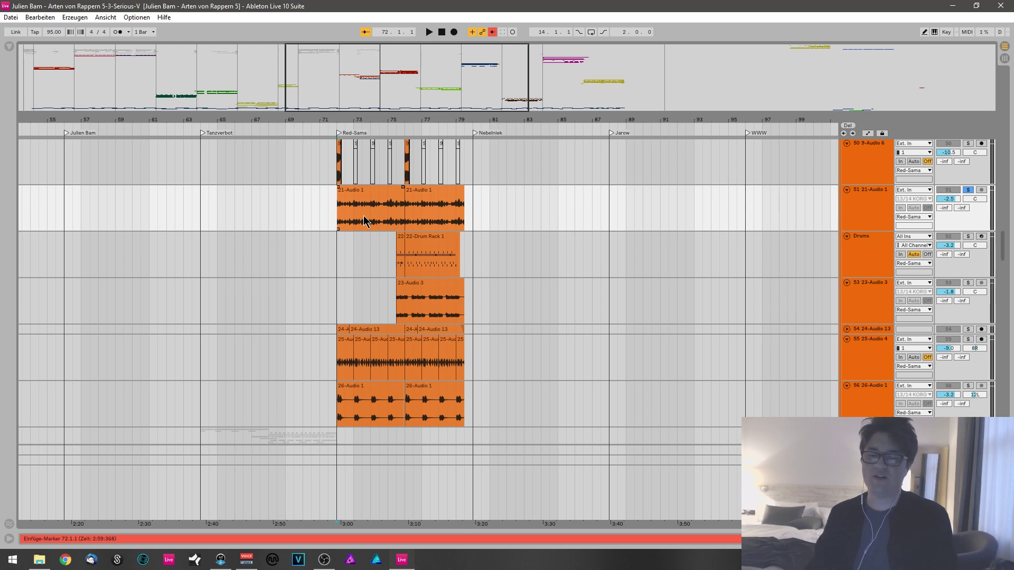
pyautogui.press('space')
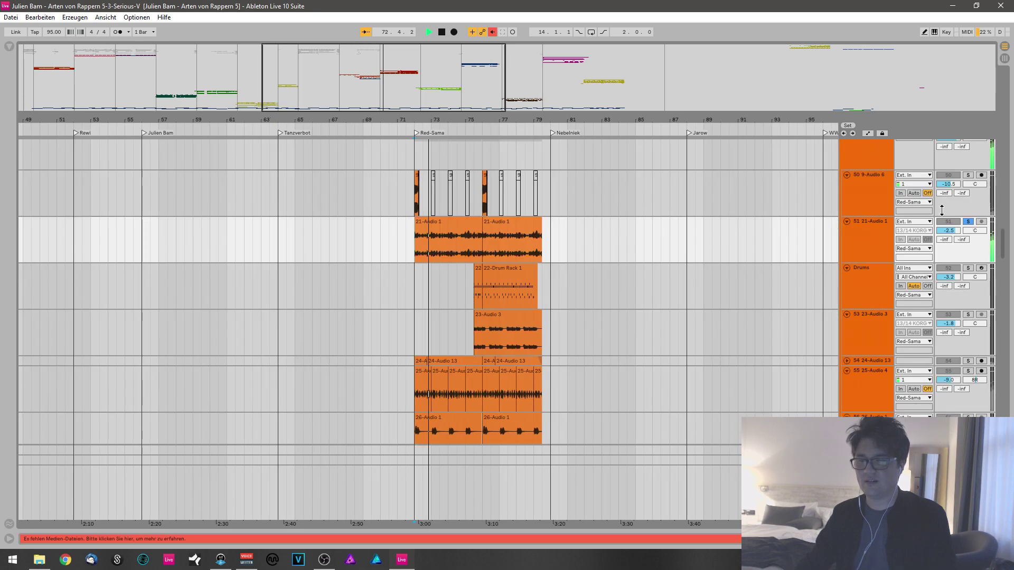
pyautogui.scroll(3, 950, 206)
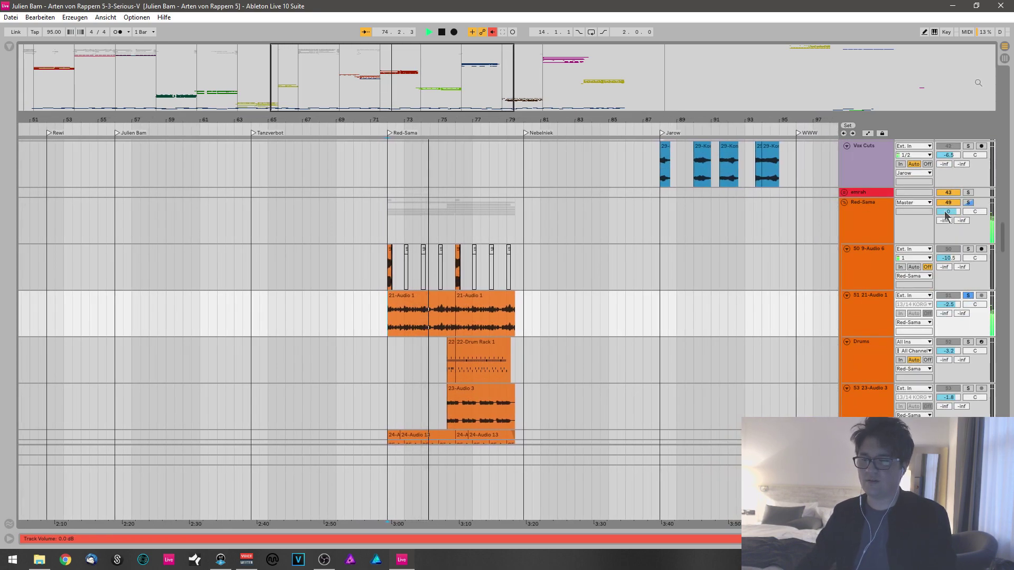
pyautogui.click(968, 202)
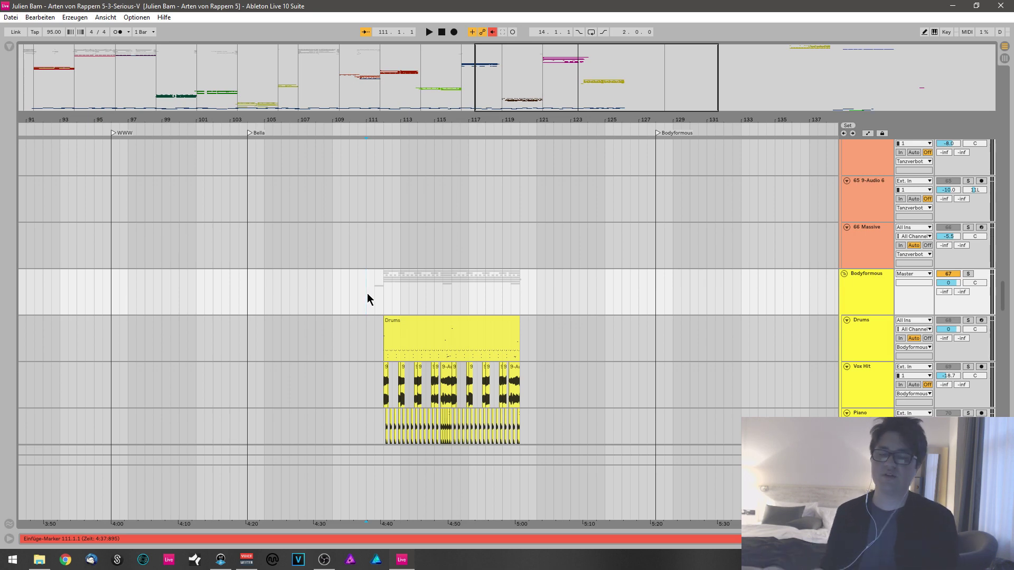
# Play the soloed Bodyformous group from bar 111, and solo its Drums and Vox Hit tracks in turn.
pyautogui.scroll(-3, 343, 306)
pyautogui.press('space')
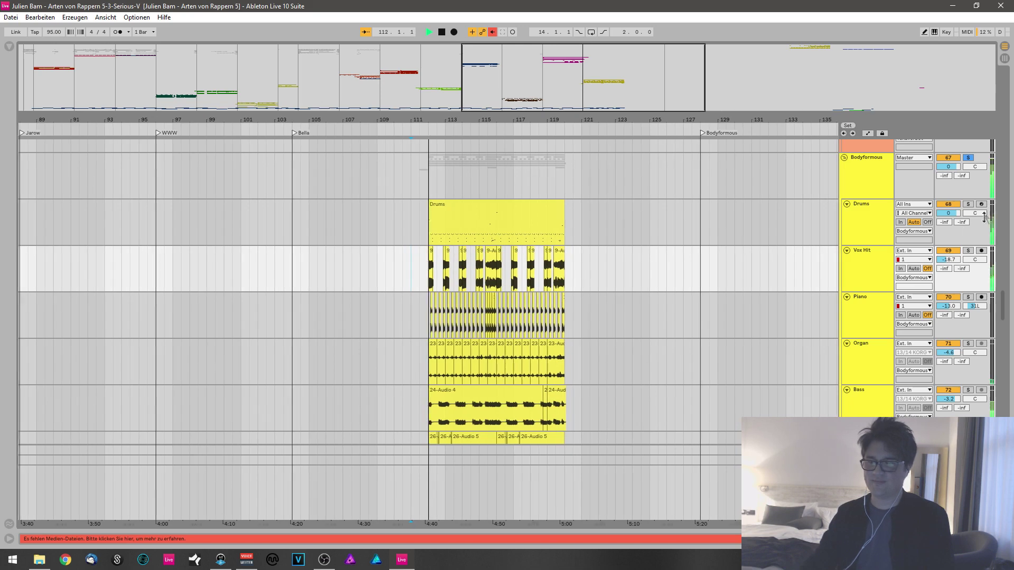
pyautogui.click(968, 204)
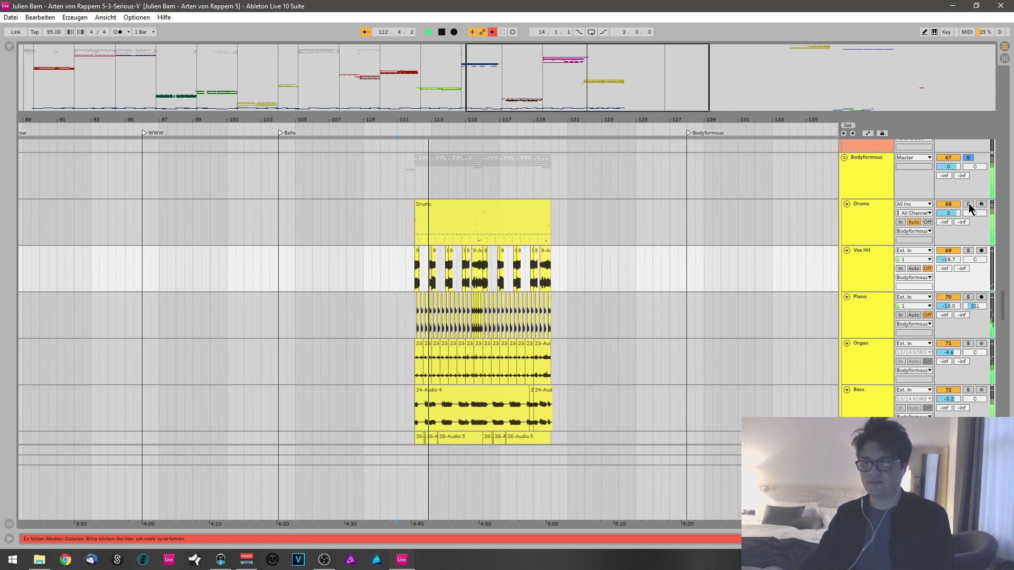
pyautogui.click(968, 251)
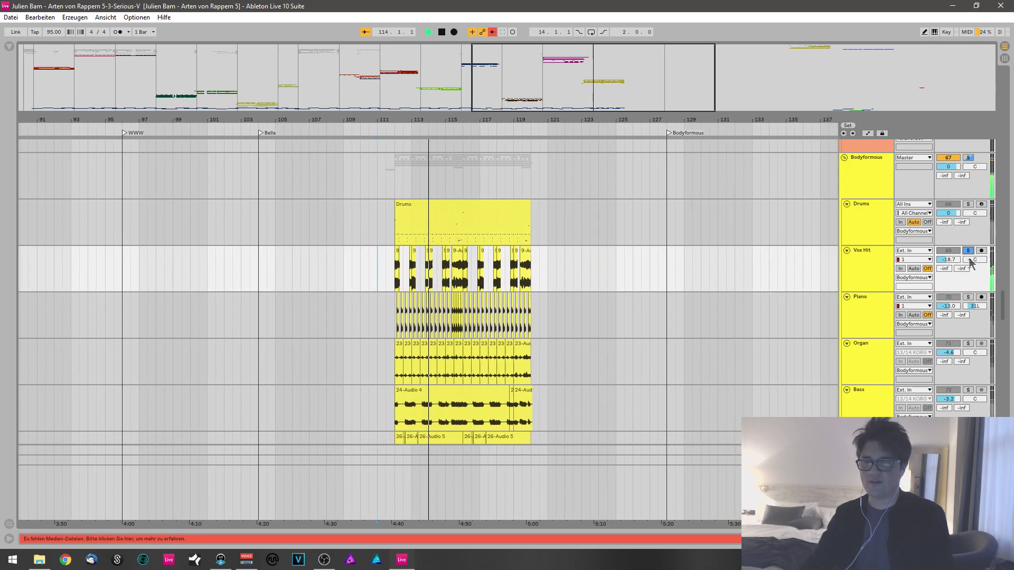
# Solo the Piano, Organ, Bass and Brass Section tracks one after another during playback.
pyautogui.click(969, 298)
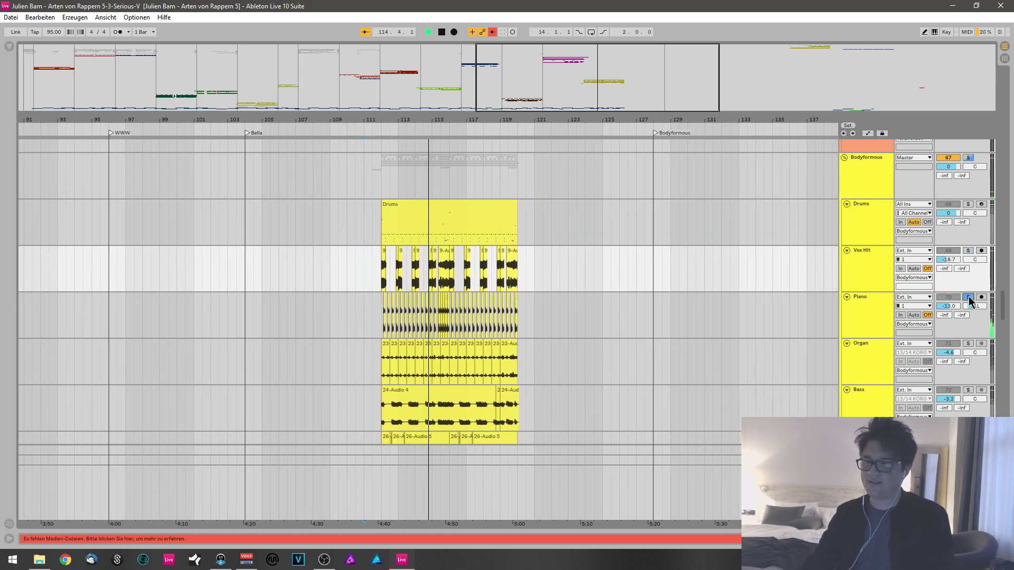
pyautogui.click(968, 345)
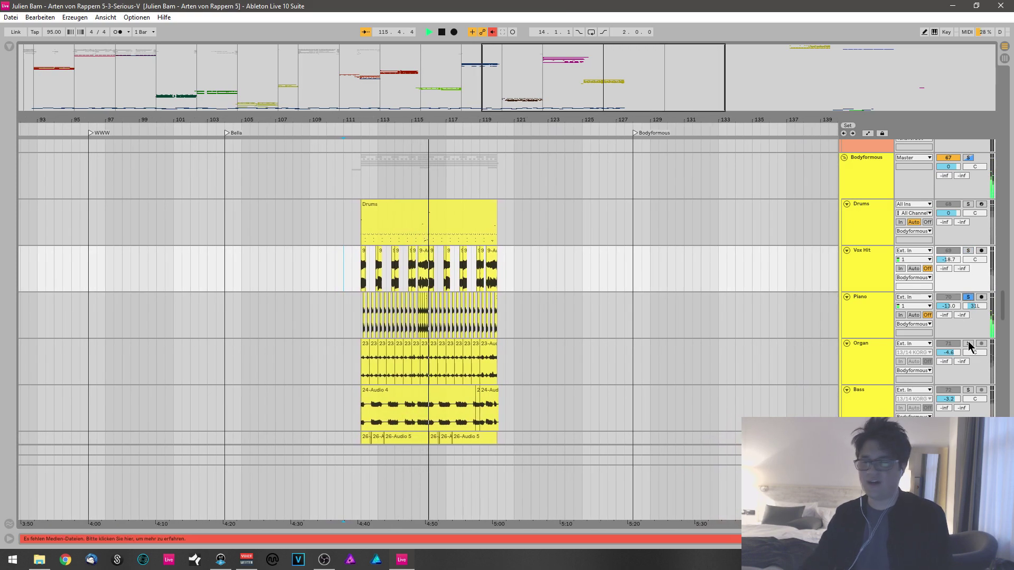
pyautogui.scroll(-2, 971, 344)
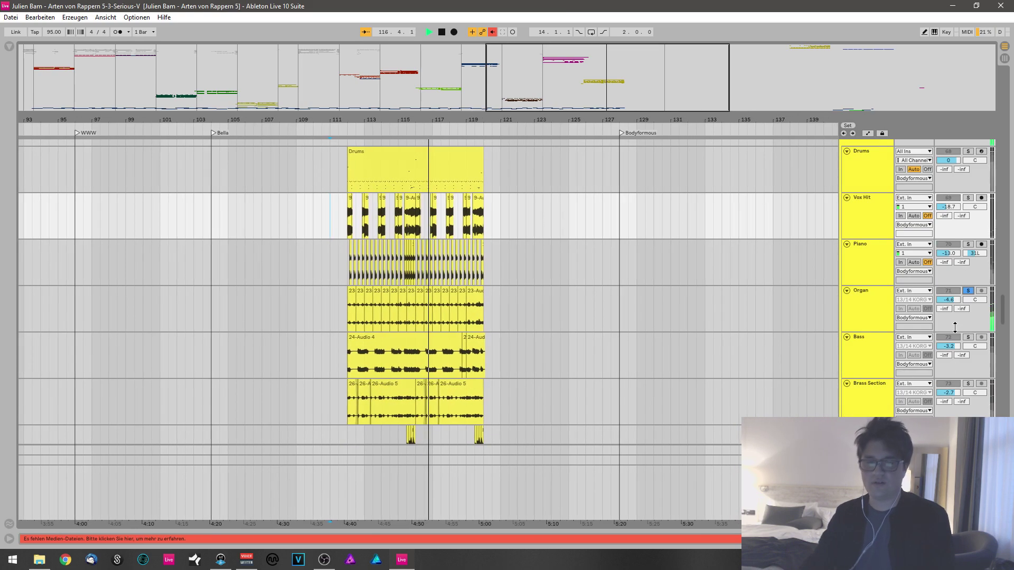
pyautogui.click(968, 338)
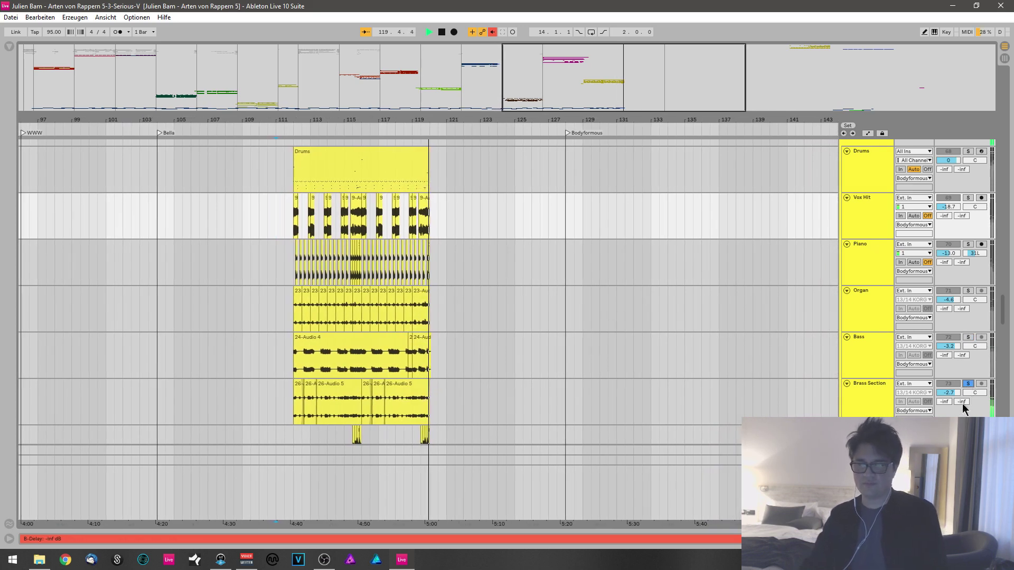
# Replay the Bodyformous group from bar 111 without the Brass Section solo, and locate its fills tracks.
pyautogui.press('space')
pyautogui.press('space')
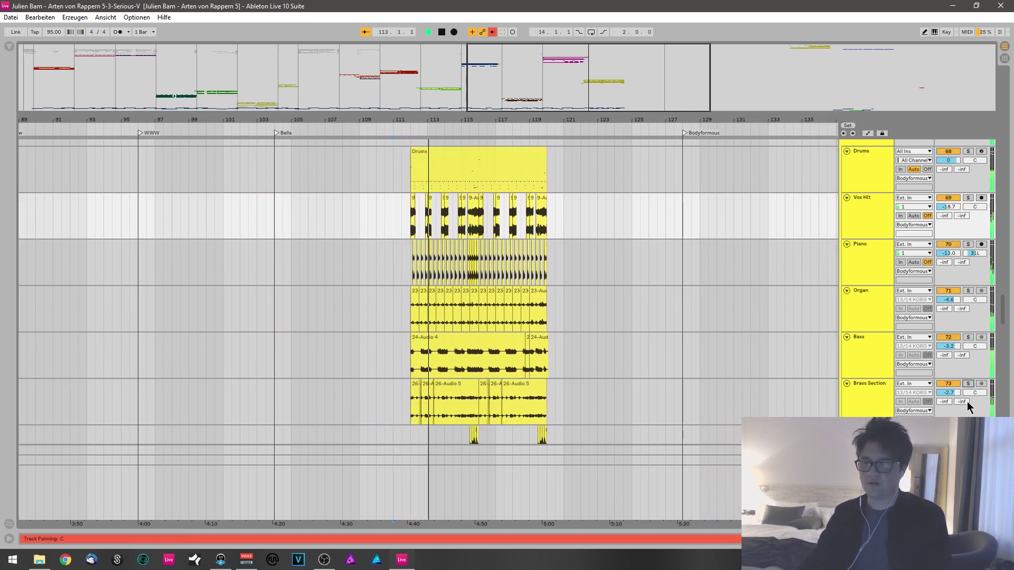
pyautogui.scroll(-2, 725, 347)
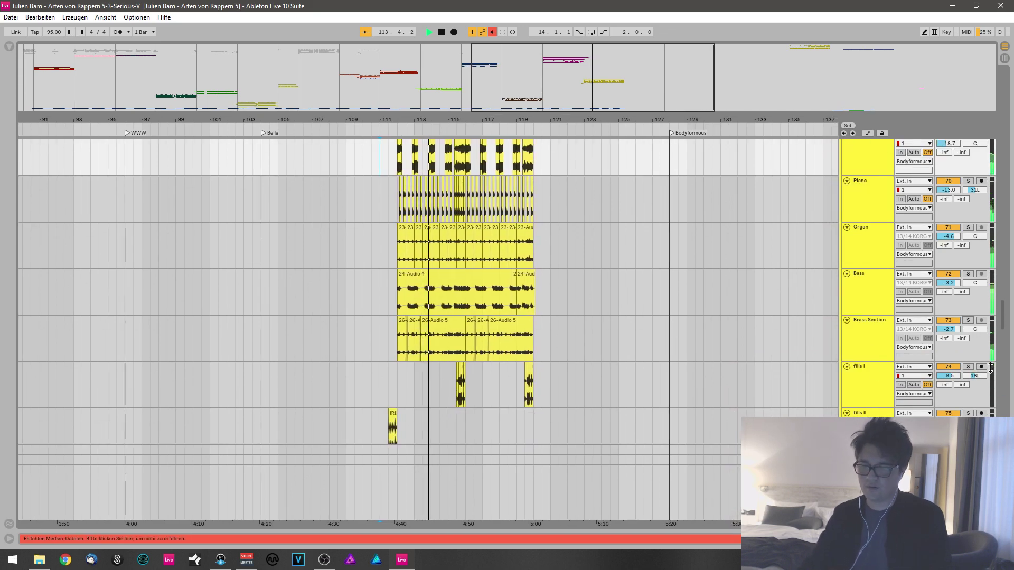